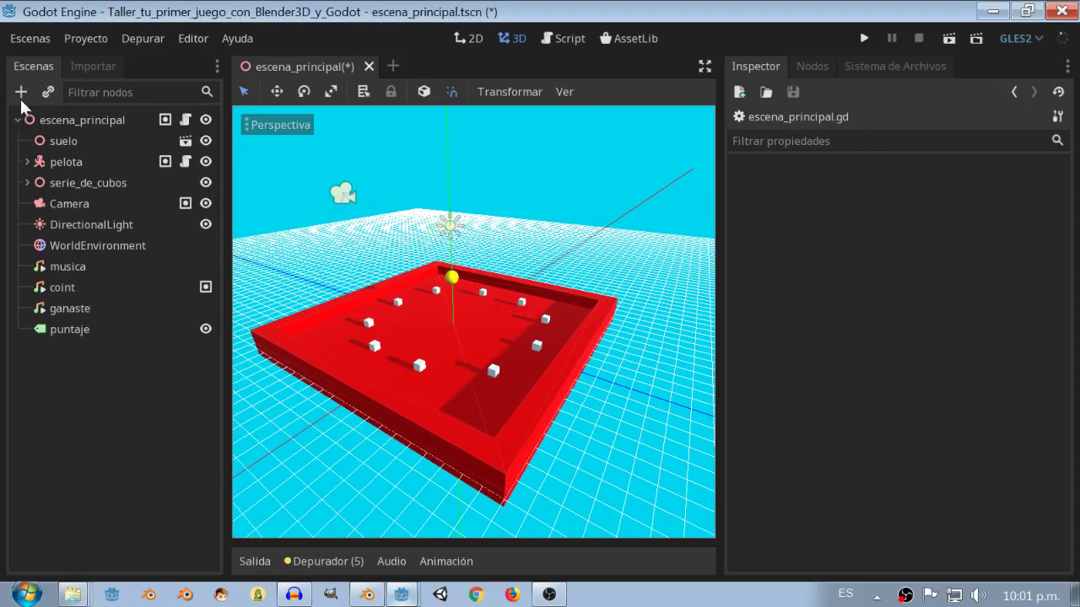
Add a Button child under escena_principal and set its text to 'reiniciar'
{"action": "left_click", "coordinate": [44, 123]}
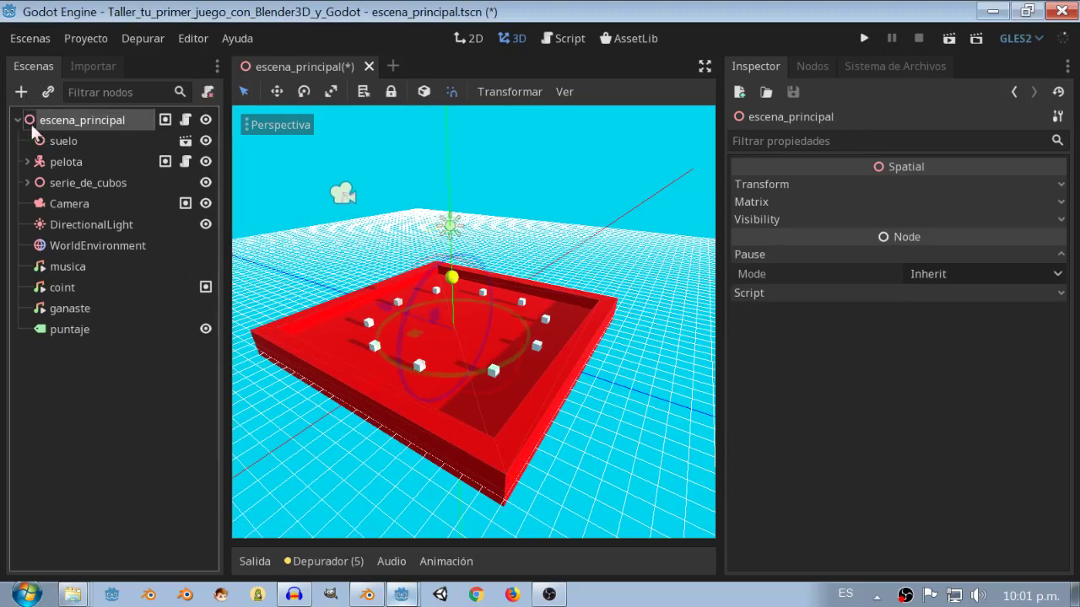
{"action": "left_click", "coordinate": [23, 91]}
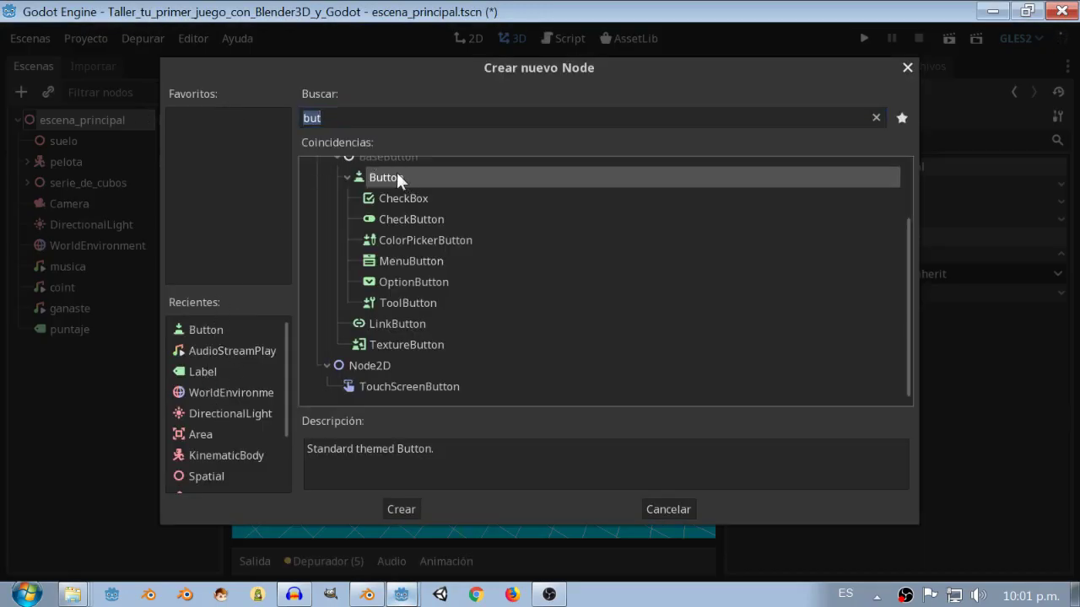
{"action": "left_click", "coordinate": [408, 510]}
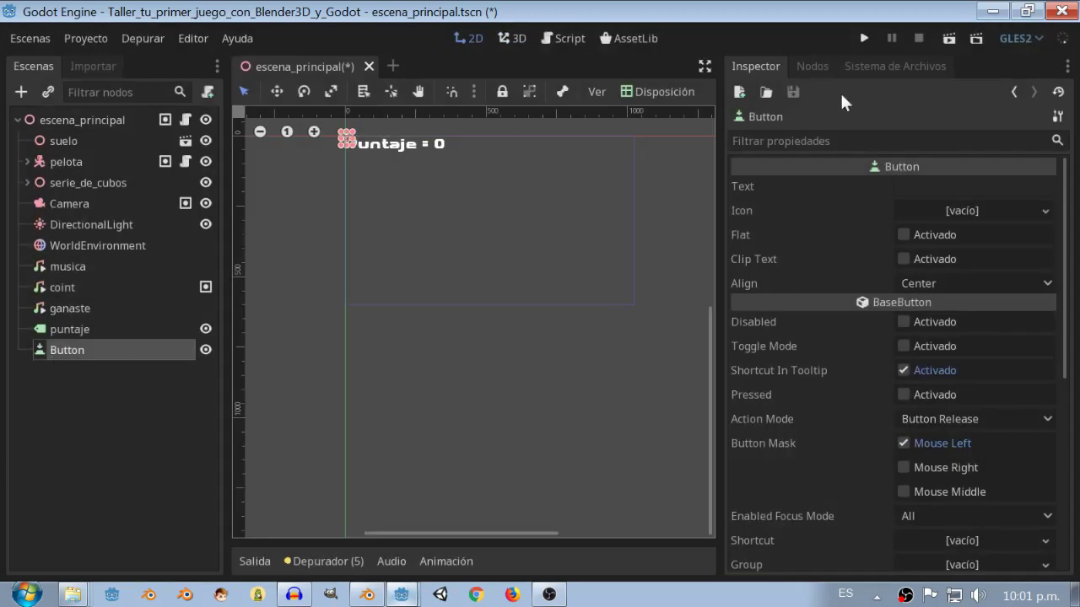
{"action": "left_click", "coordinate": [928, 186]}
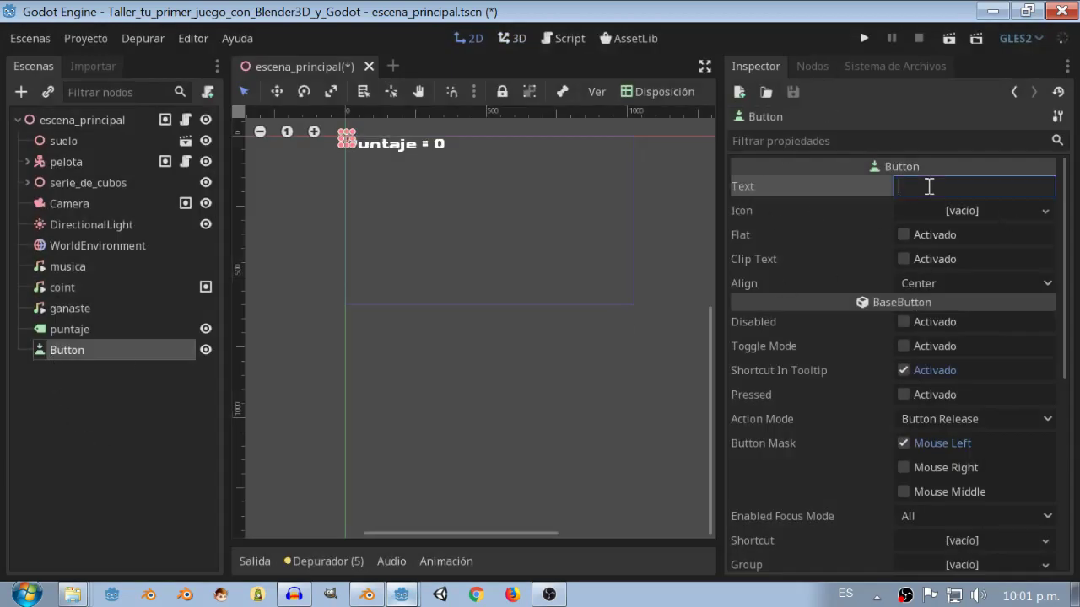
{"action": "type", "text": "reiniciar"}
{"action": "key", "text": "Return"}
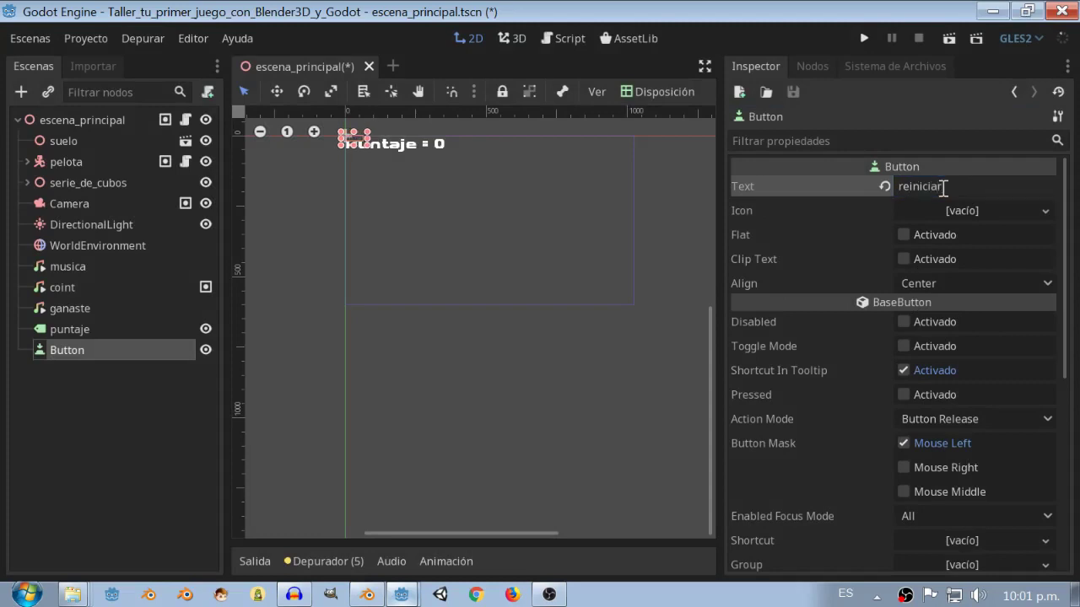
{"action": "scroll", "coordinate": [1017, 499], "scroll_direction": "down", "scroll_amount": 5}
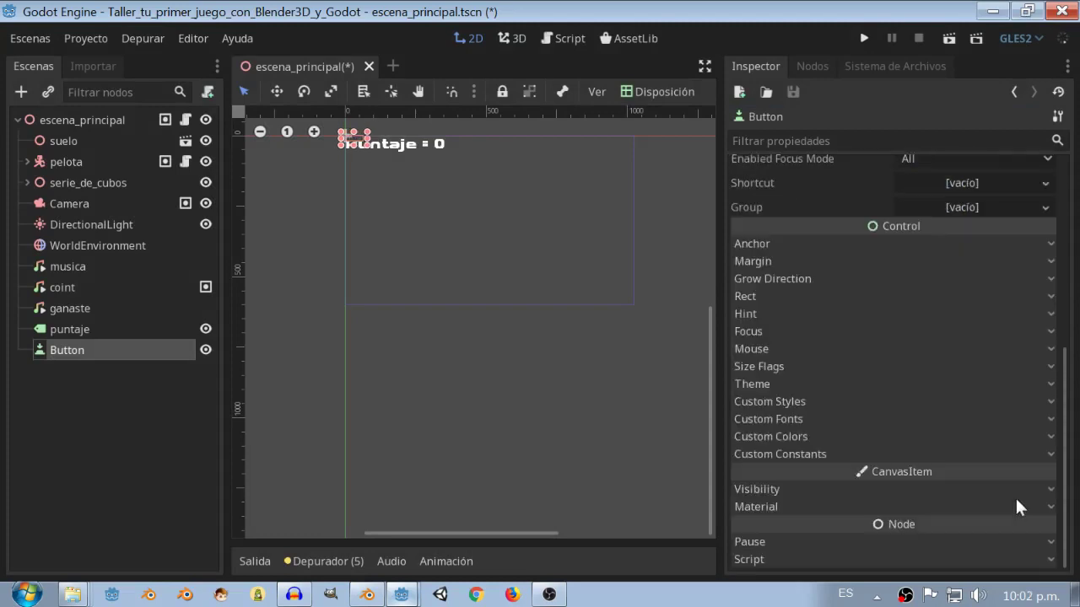
Give the button a new DynamicFont loaded from tipografias/A-Space Black Demo.otf
{"action": "left_click", "coordinate": [786, 419]}
{"action": "left_click", "coordinate": [970, 432]}
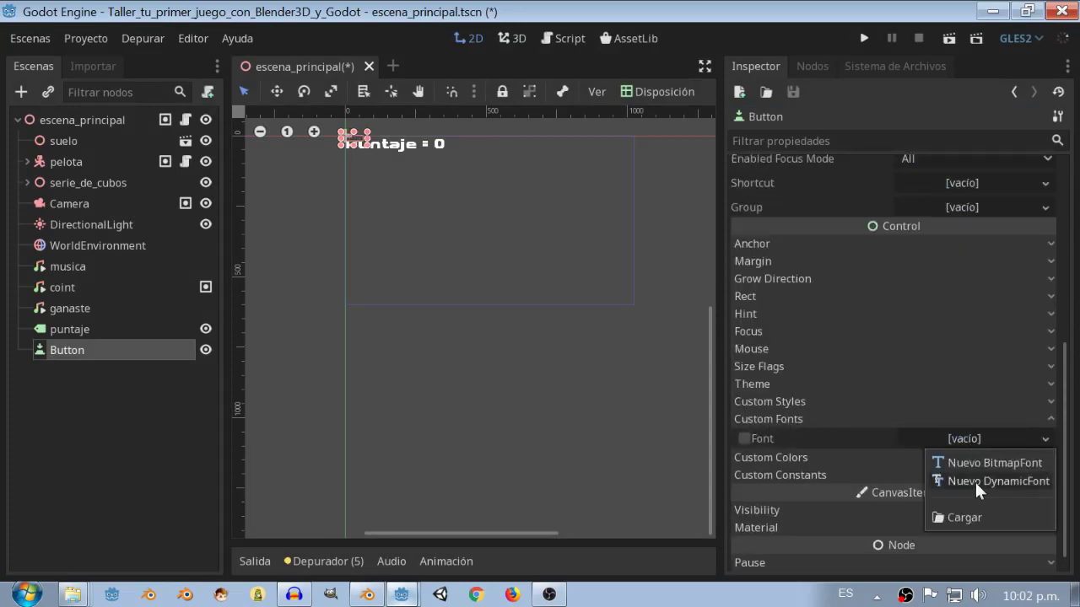
{"action": "left_click", "coordinate": [974, 481]}
{"action": "left_click", "coordinate": [971, 439]}
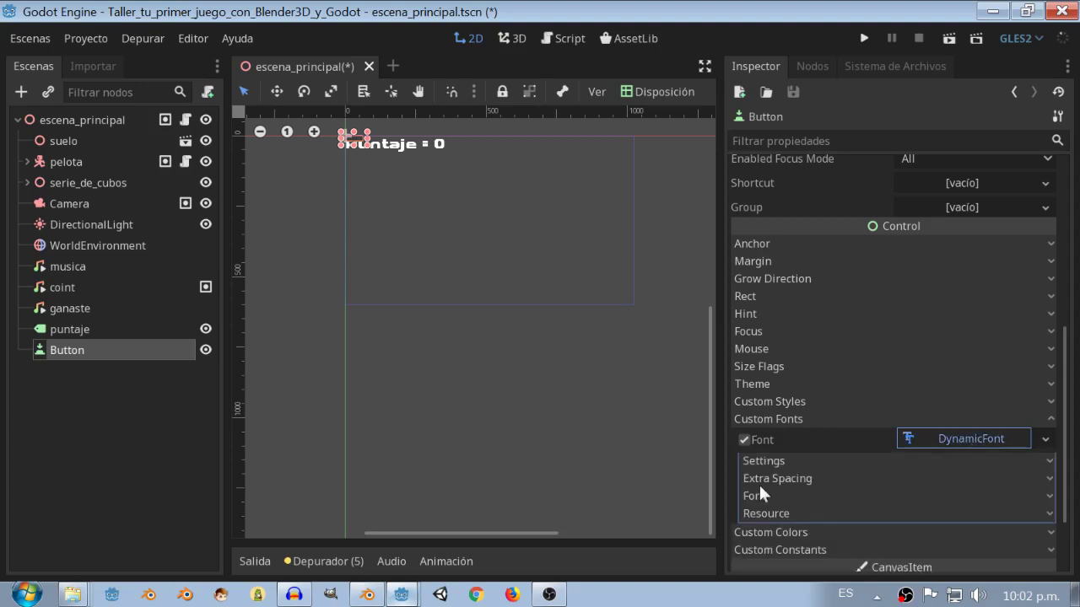
{"action": "left_click", "coordinate": [758, 496]}
{"action": "scroll", "coordinate": [820, 459], "scroll_direction": "down", "scroll_amount": 4}
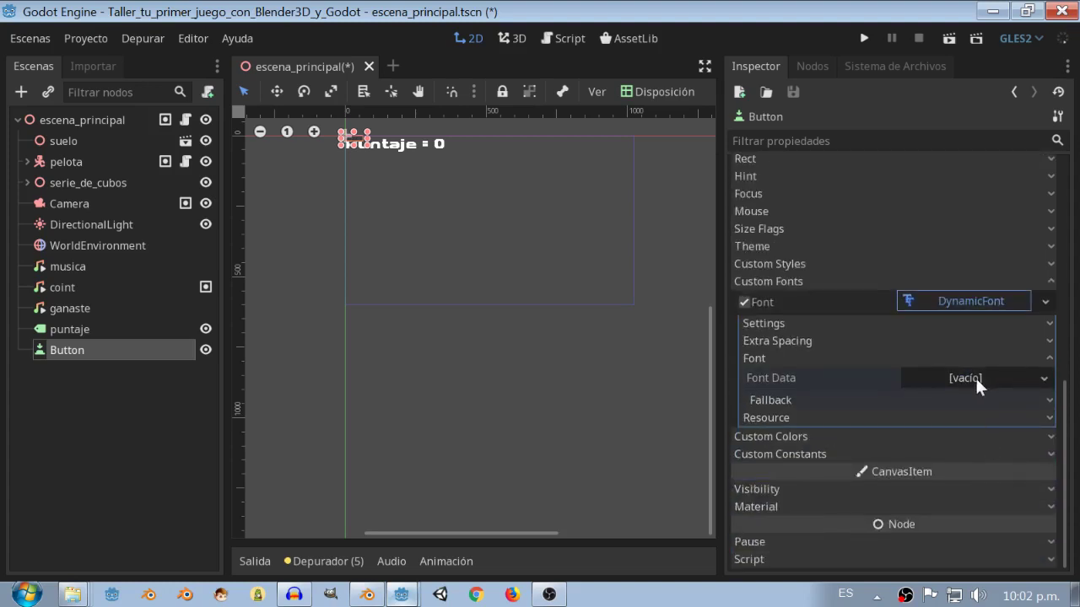
{"action": "left_click", "coordinate": [976, 378]}
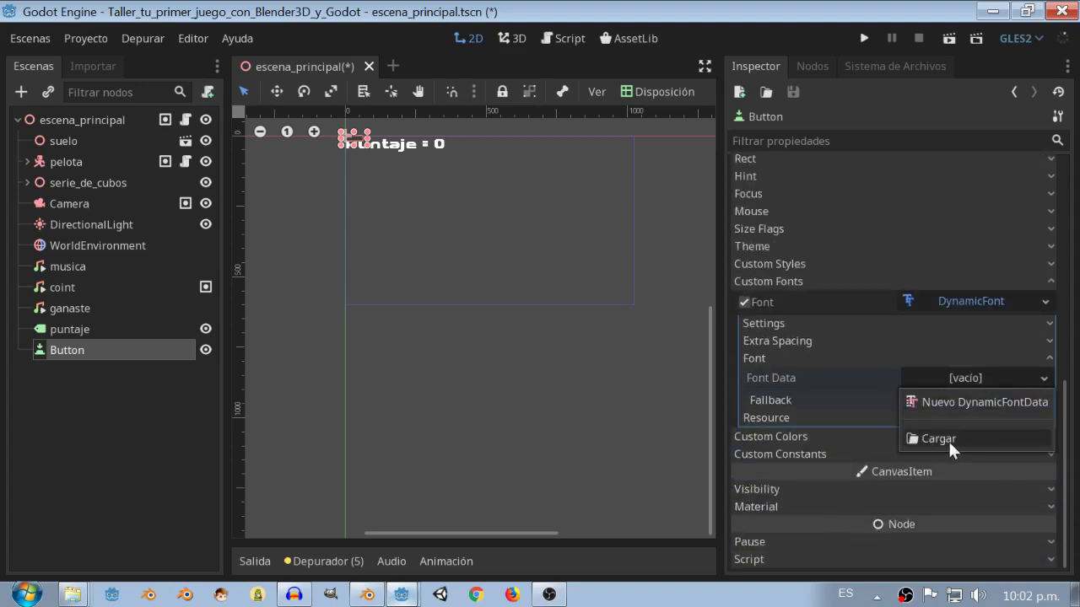
{"action": "left_click", "coordinate": [948, 439]}
{"action": "double_click", "coordinate": [737, 196]}
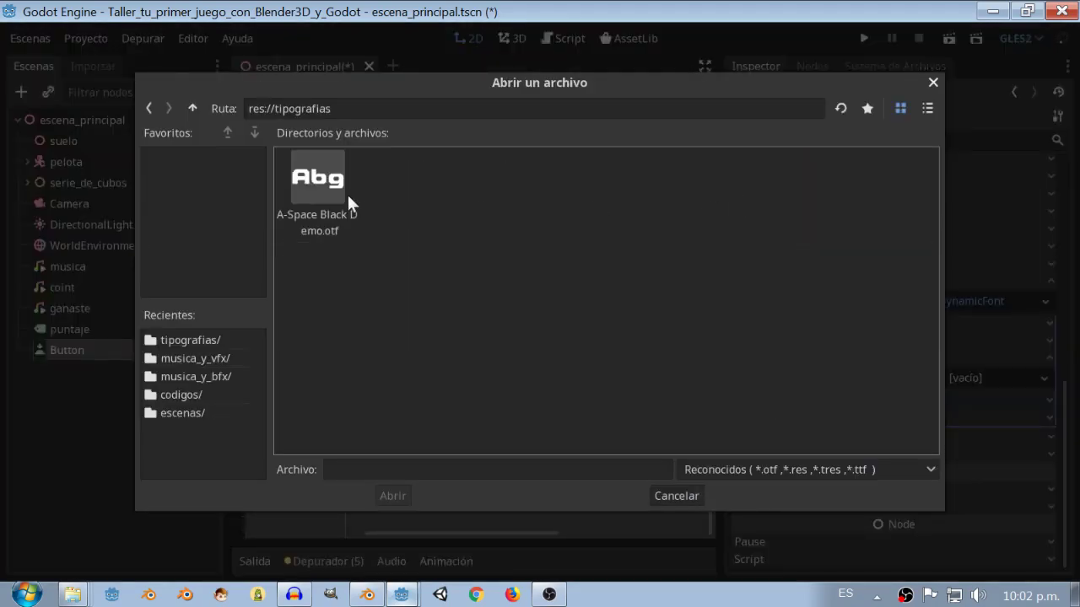
{"action": "left_click", "coordinate": [348, 196]}
{"action": "left_click", "coordinate": [393, 496]}
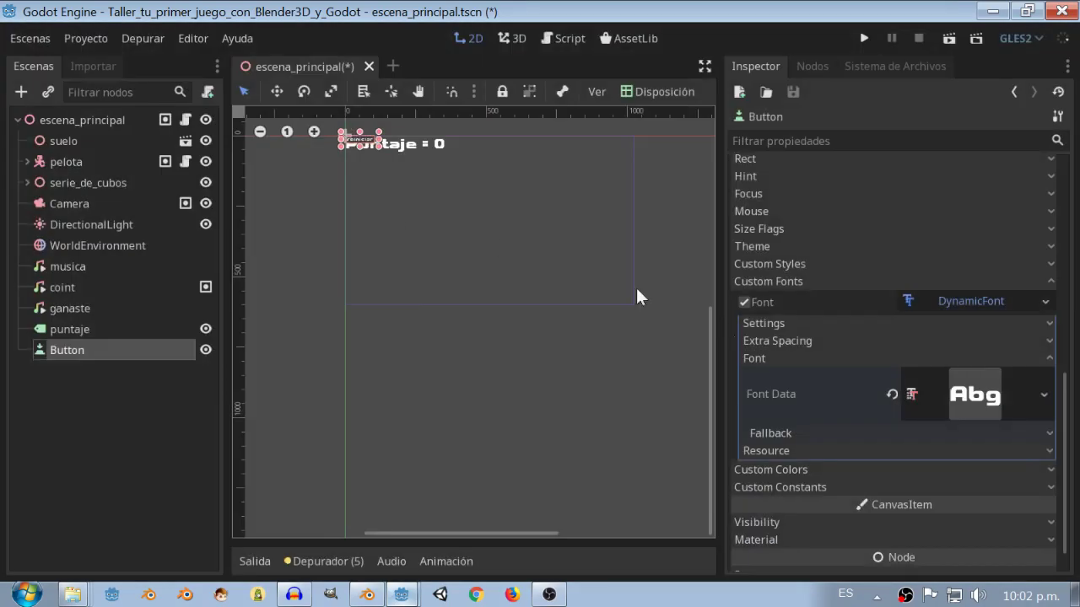
Set the dynamic font size to 40
{"action": "left_click", "coordinate": [784, 425]}
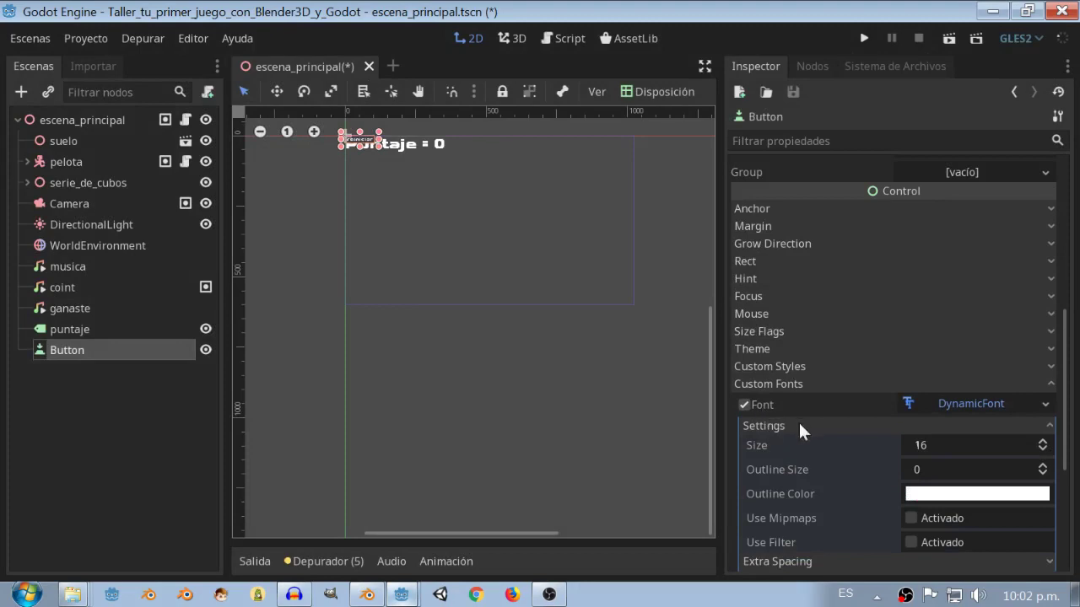
{"action": "left_click", "coordinate": [991, 339]}
{"action": "type", "text": "40"}
{"action": "key", "text": "Return"}
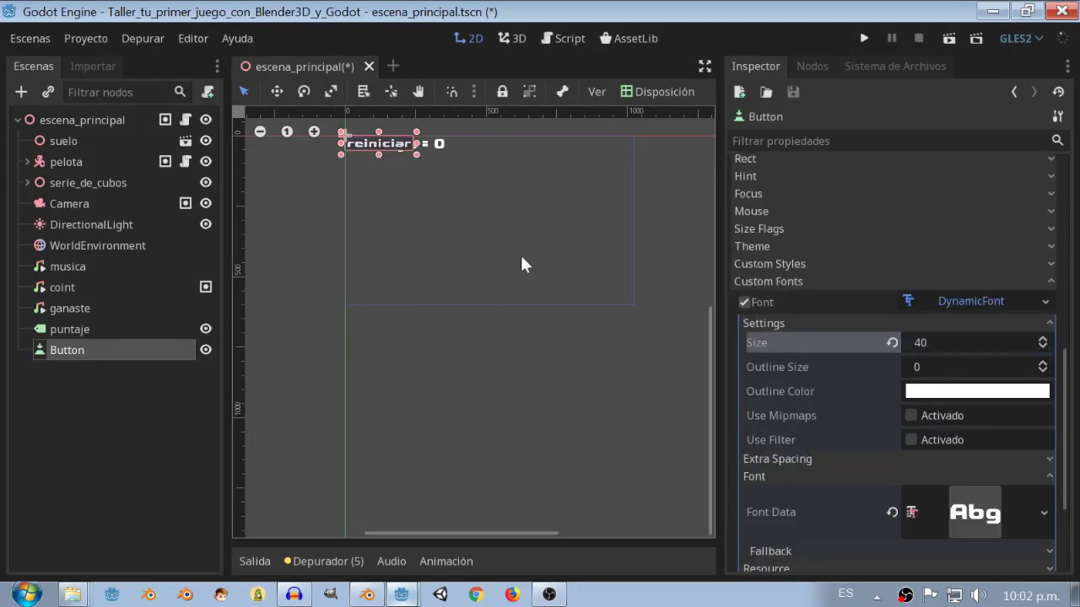
{"action": "left_click", "coordinate": [662, 91]}
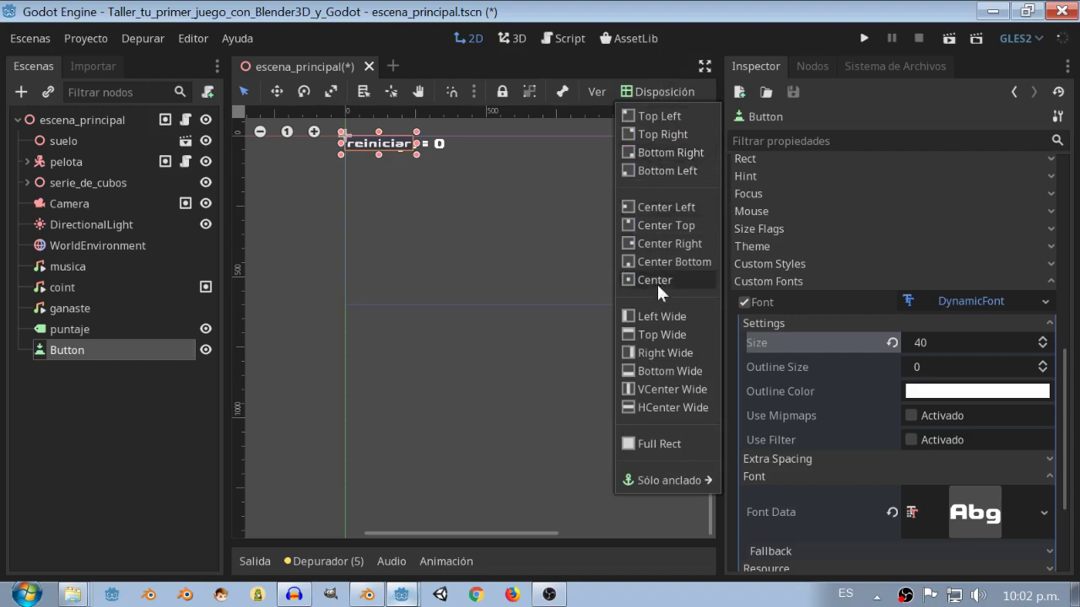
Anchor the reiniciar button to the centre of the screen with the Center layout preset
{"action": "left_click", "coordinate": [657, 279]}
{"action": "left_click", "coordinate": [666, 93]}
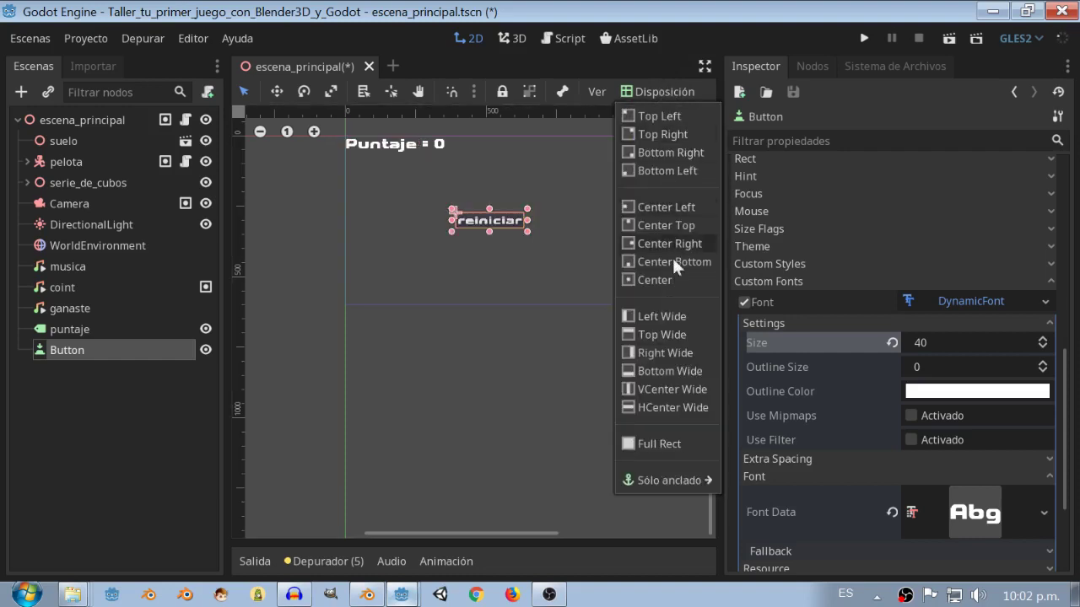
{"action": "left_click", "coordinate": [663, 225]}
{"action": "left_click", "coordinate": [659, 93]}
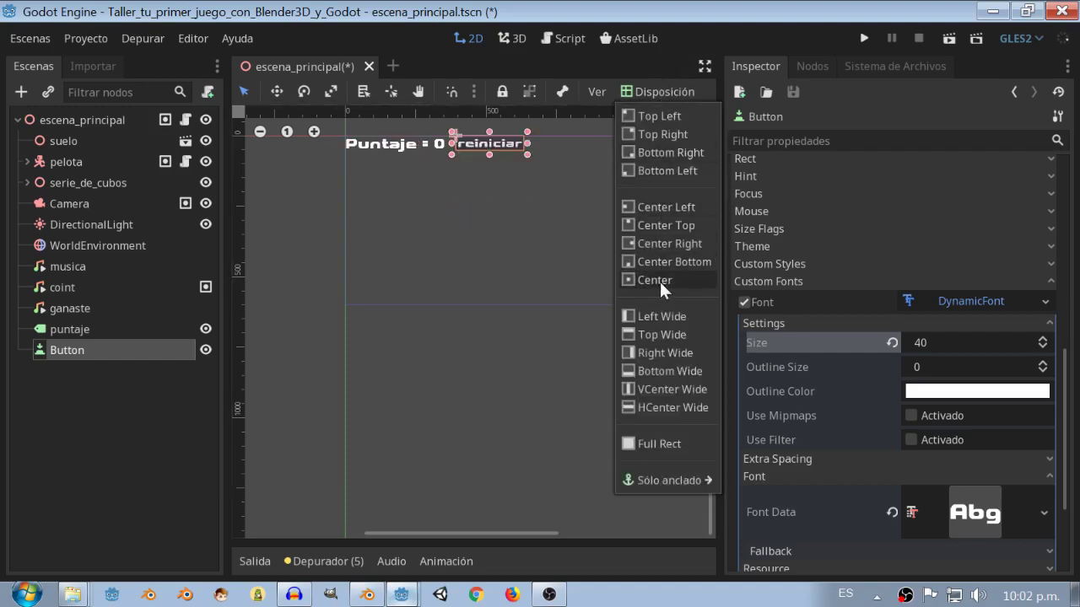
{"action": "left_click", "coordinate": [658, 280]}
{"action": "left_click", "coordinate": [644, 91]}
{"action": "left_click", "coordinate": [649, 281]}
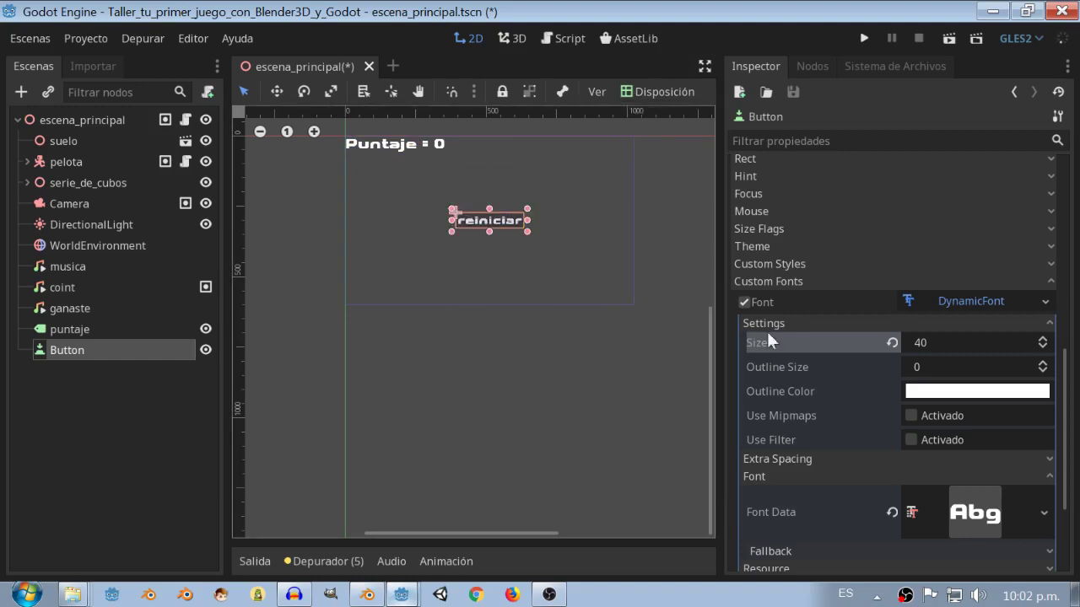
Try font sizes 50 and 60, then settle on font size 30
{"action": "double_click", "coordinate": [926, 341]}
{"action": "type", "text": "50"}
{"action": "key", "text": "Return"}
{"action": "type", "text": "6"}
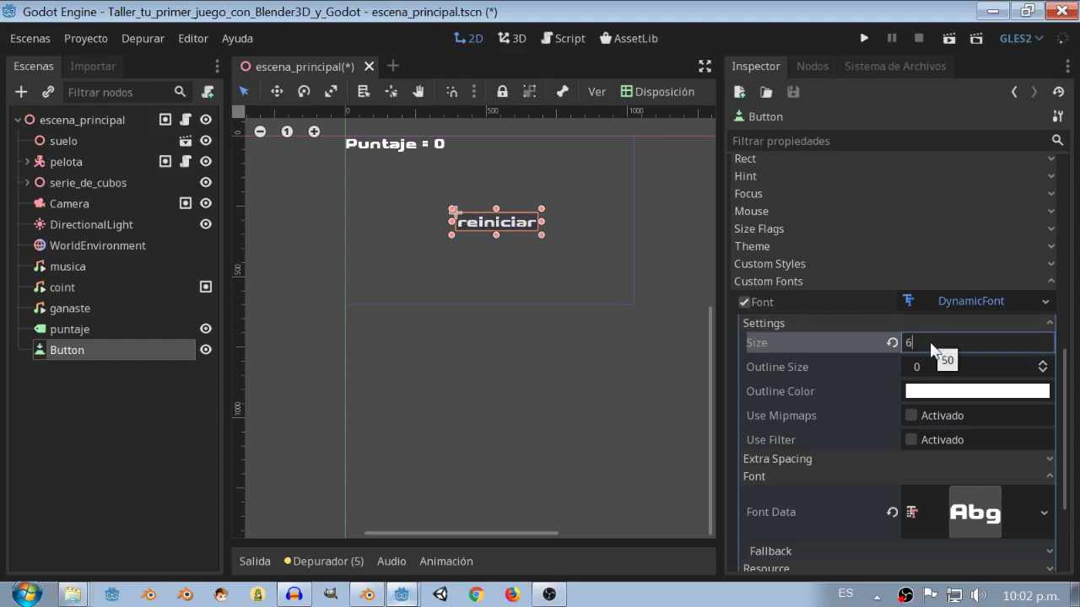
{"action": "type", "text": "0"}
{"action": "key", "text": "Return"}
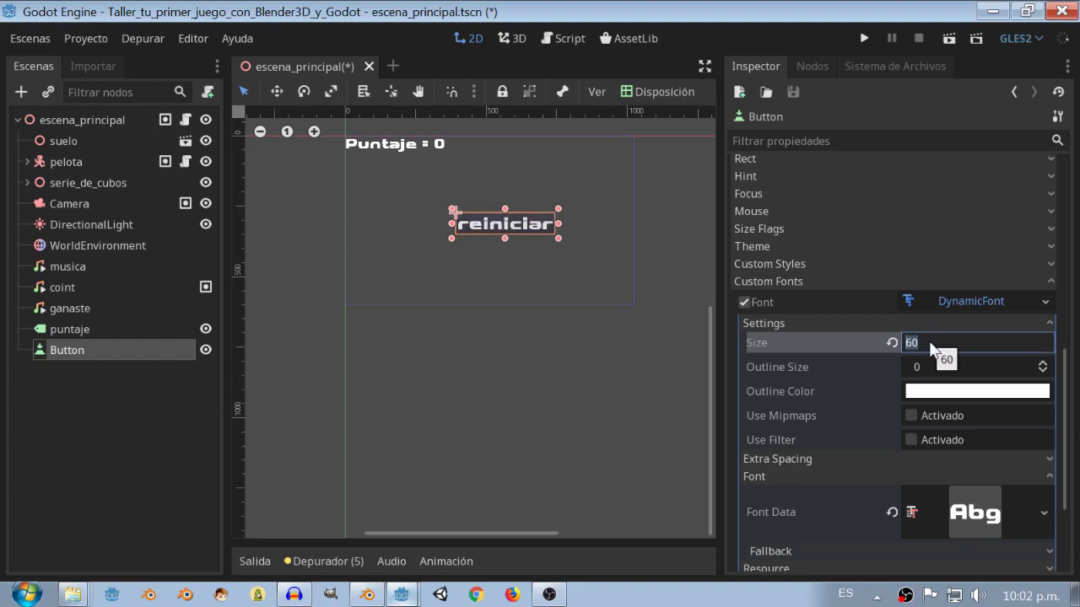
{"action": "type", "text": "30"}
{"action": "key", "text": "Return"}
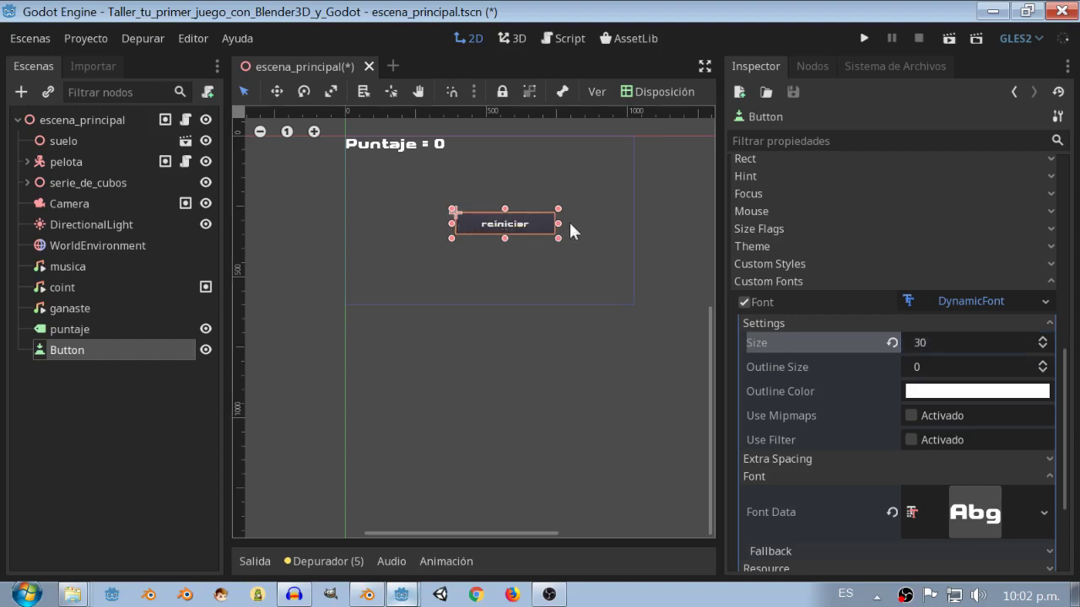
Frame the label and button in the view, then save and run the game
{"action": "scroll", "coordinate": [511, 258], "scroll_direction": "up", "scroll_amount": 3}
{"action": "middle_click_drag", "start_coordinate": [494, 319], "coordinate": [477, 374]}
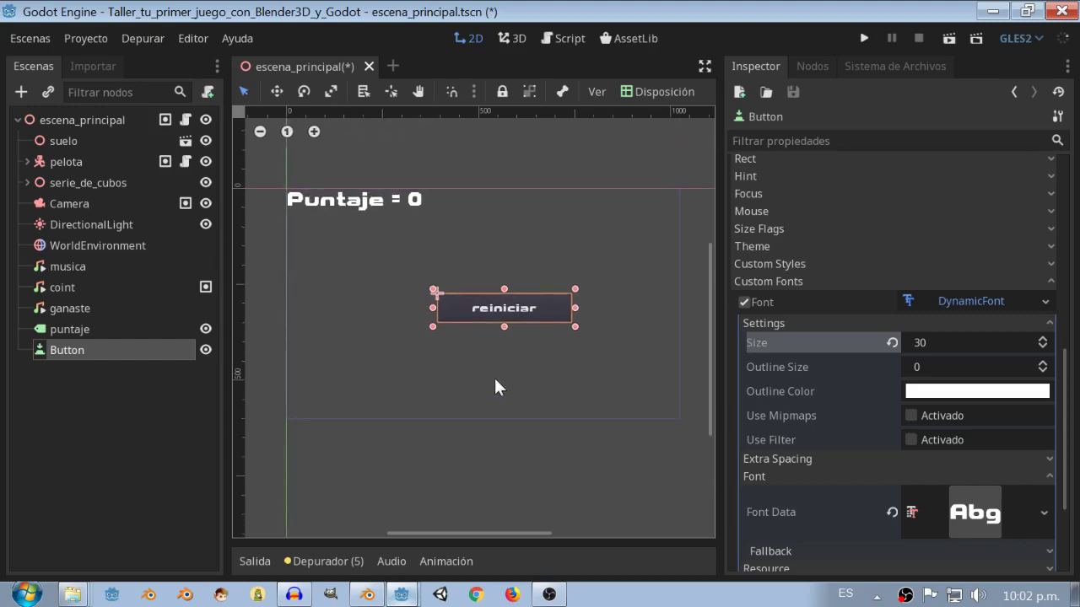
{"action": "left_click", "coordinate": [863, 38]}
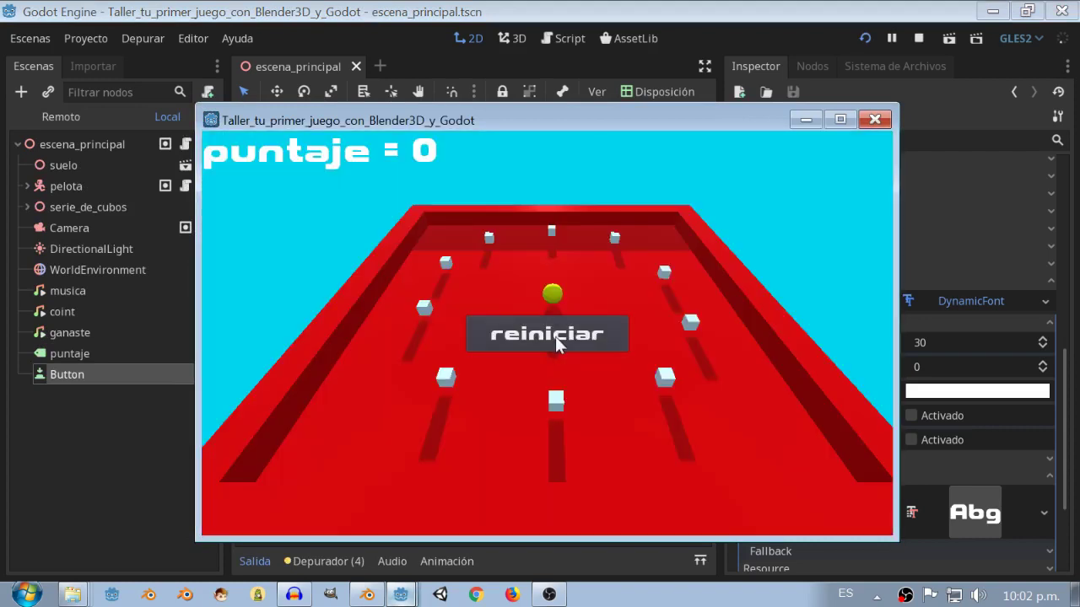
Press the reiniciar button in the running game, then stop the test run
{"action": "left_click", "coordinate": [555, 336]}
{"action": "left_click", "coordinate": [555, 338]}
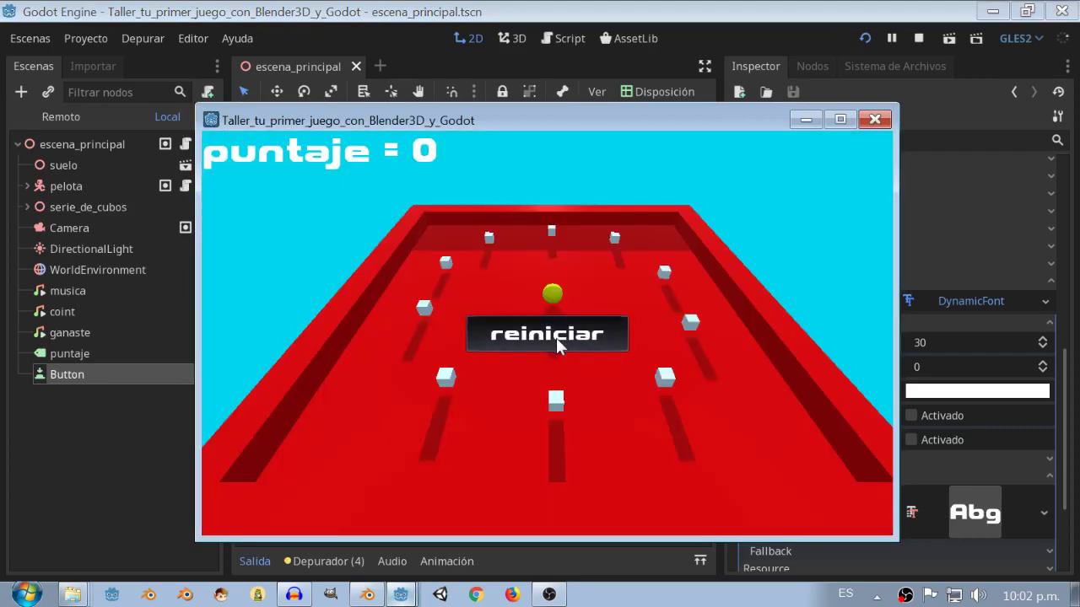
{"action": "left_click", "coordinate": [875, 119]}
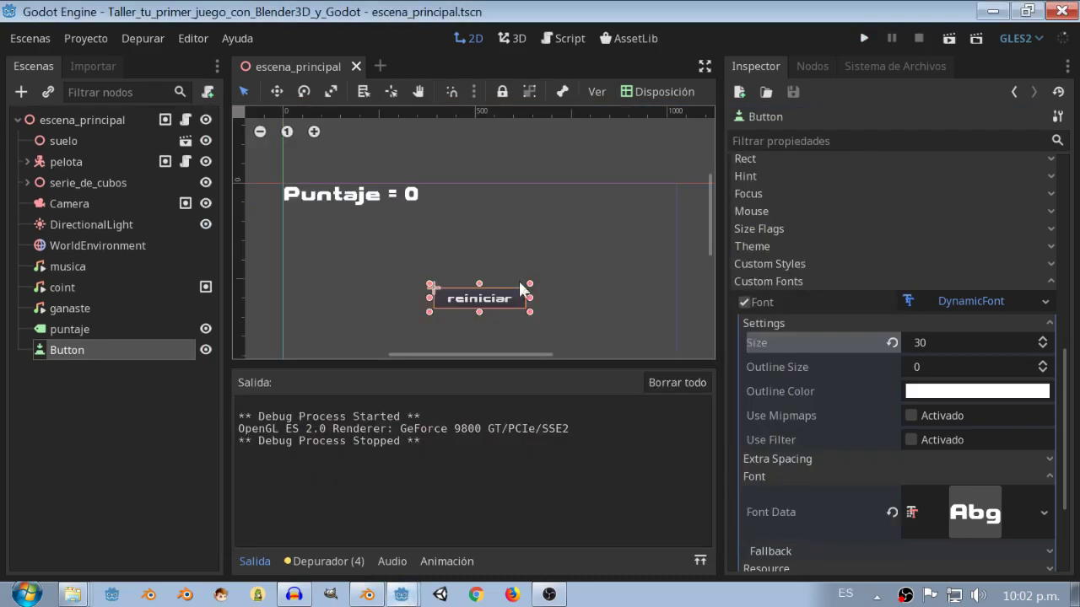
{"action": "scroll", "coordinate": [535, 292], "scroll_direction": "down", "scroll_amount": 2}
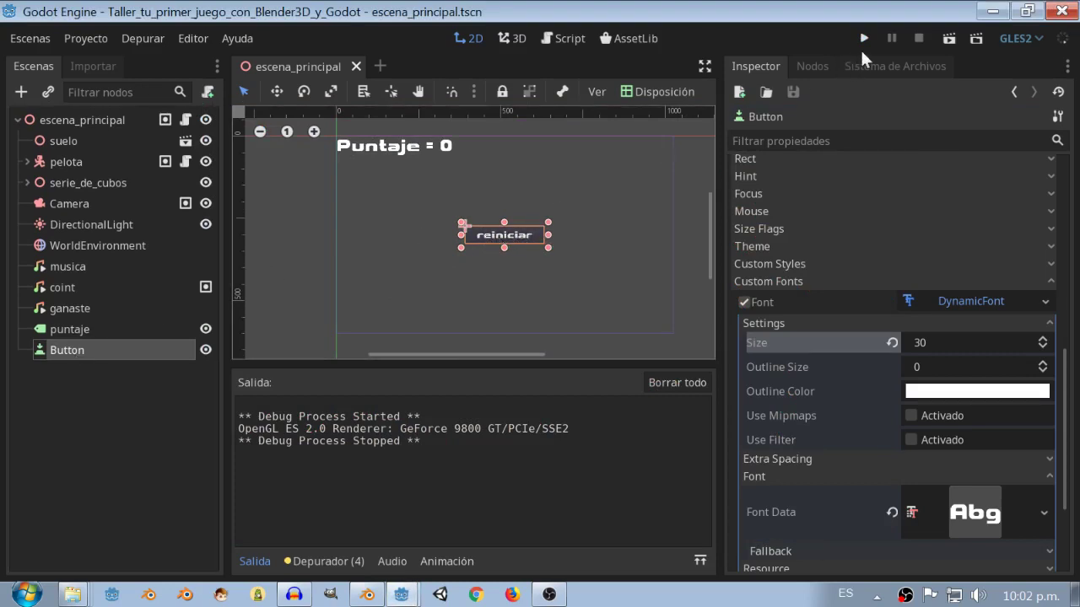
{"action": "left_click", "coordinate": [815, 69]}
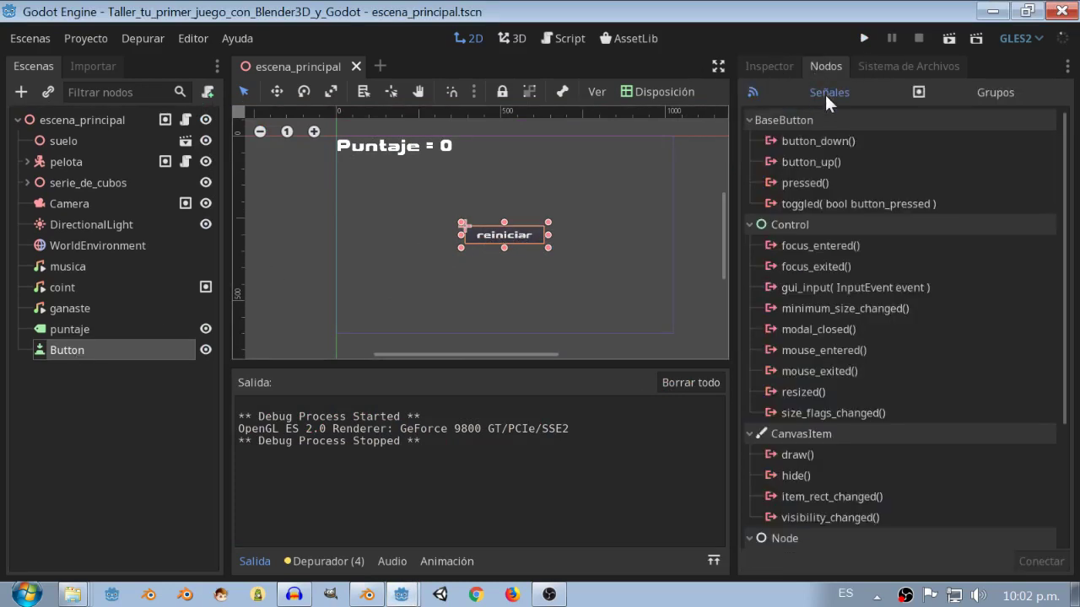
Connect the Button's button_down signal to escena_principal
{"action": "left_click", "coordinate": [810, 183]}
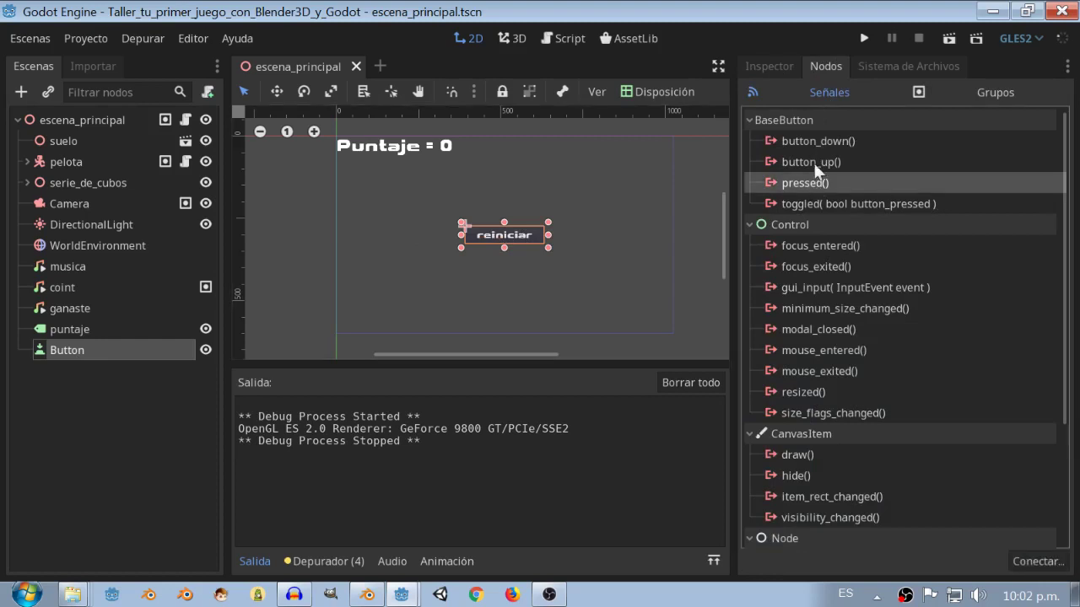
{"action": "left_click", "coordinate": [817, 136]}
{"action": "left_click", "coordinate": [817, 160]}
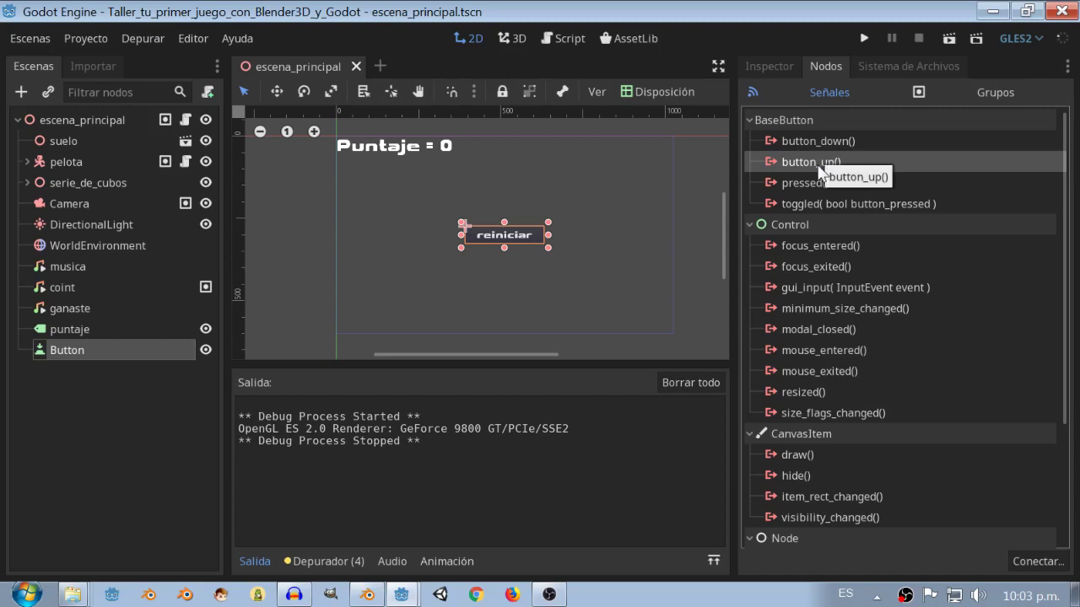
{"action": "left_click", "coordinate": [819, 186]}
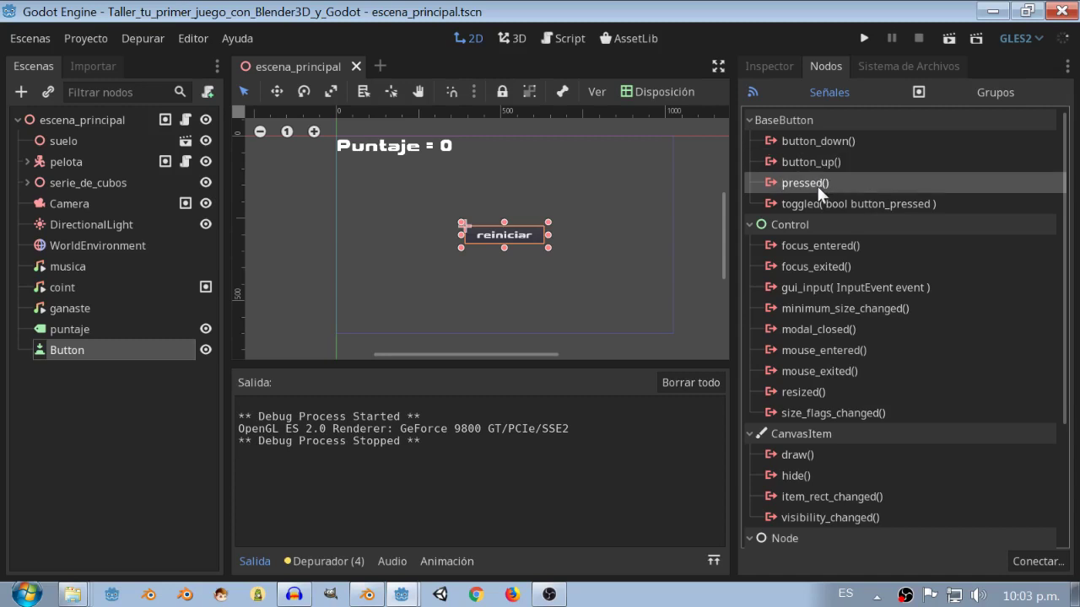
{"action": "left_click", "coordinate": [829, 141]}
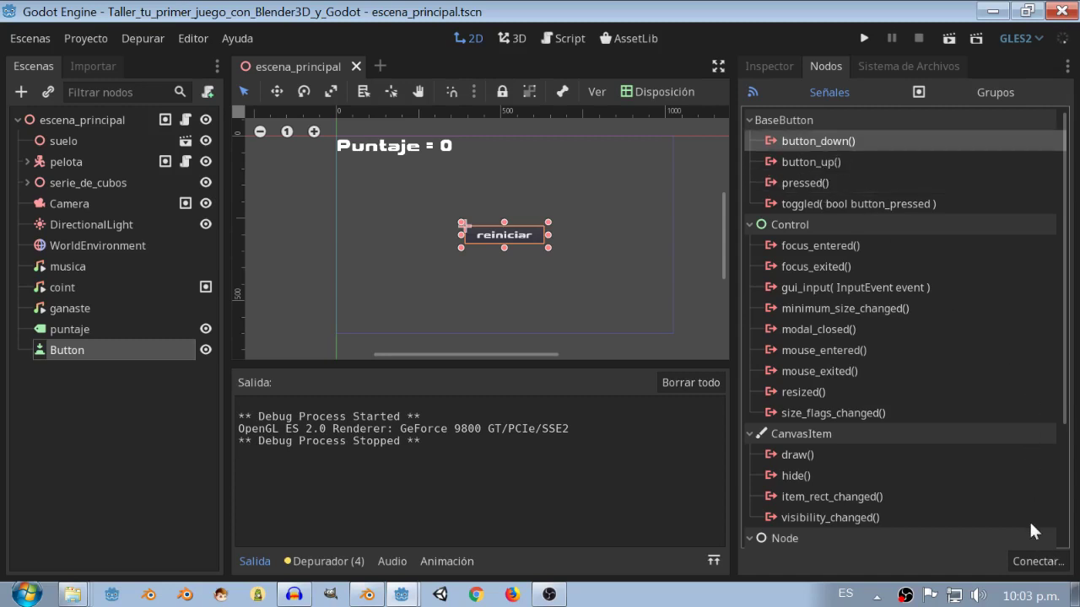
{"action": "left_click", "coordinate": [1036, 561]}
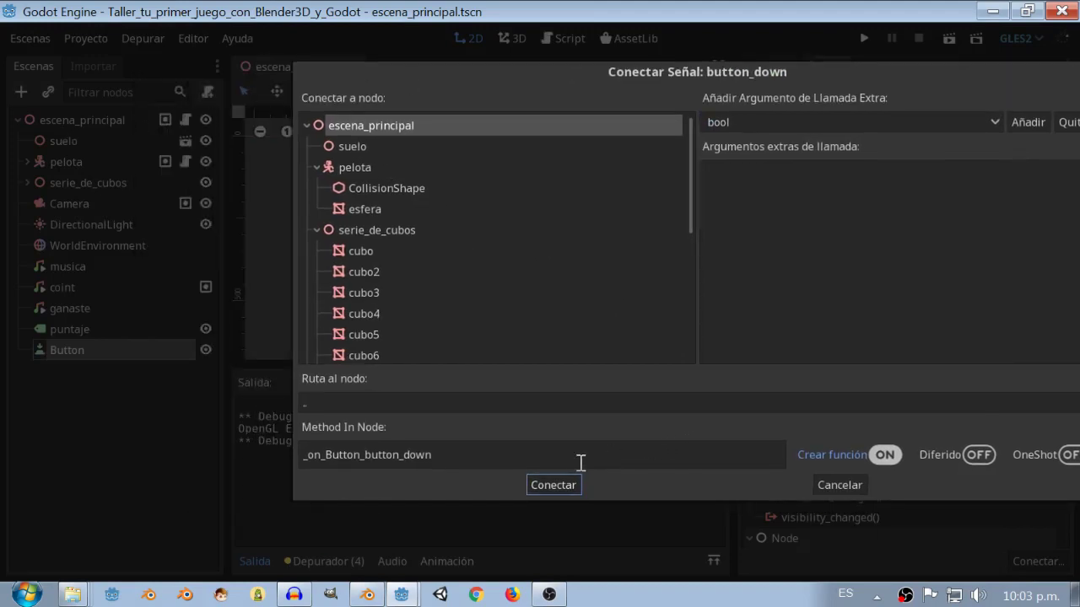
{"action": "left_click", "coordinate": [571, 485]}
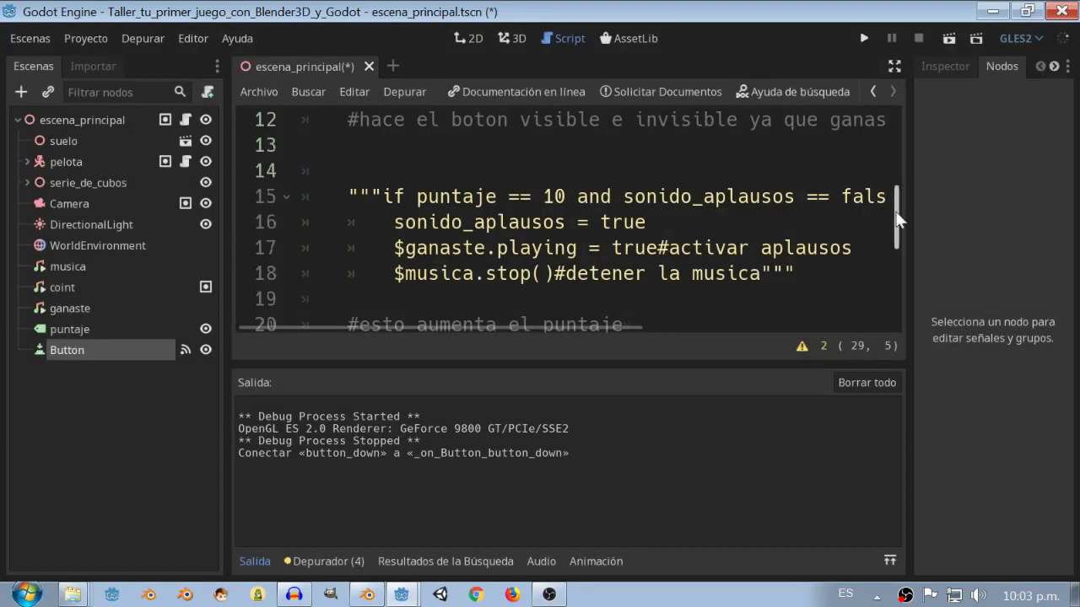
Replace the pass placeholder in _on_Button_button_down with get_tree().getnode
{"action": "left_click", "coordinate": [751, 257]}
{"action": "left_click_drag", "start_coordinate": [746, 273], "coordinate": [354, 282]}
{"action": "type", "text": "get_tree().getnod"}
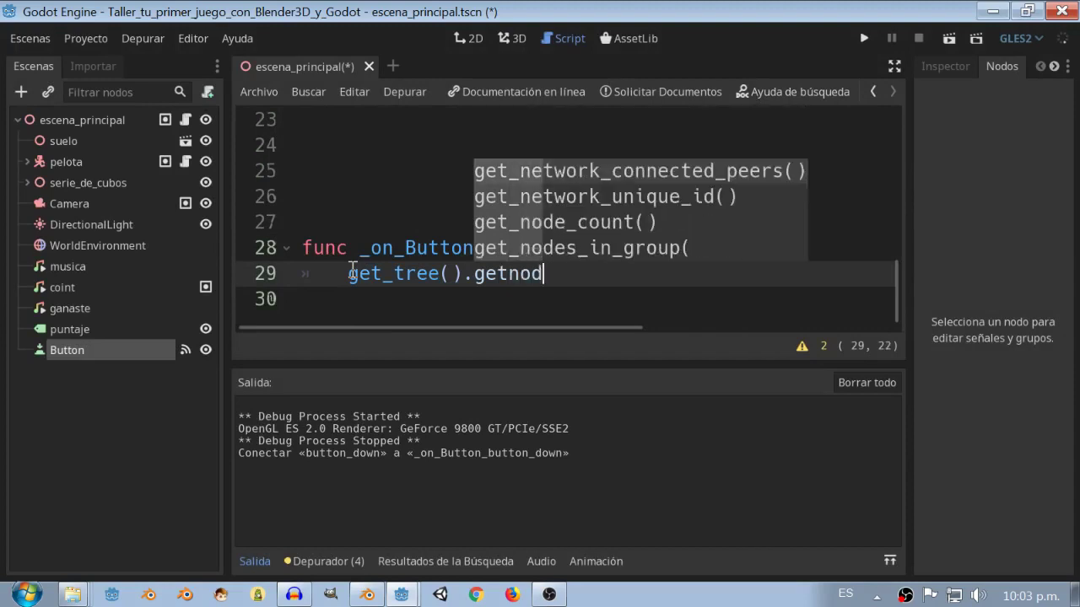
{"action": "type", "text": "e"}
Change the call to get_tree().reload_current_scene() using autocomplete
{"action": "key", "text": "BackSpace"}
{"action": "key", "text": "BackSpace"}
{"action": "key", "text": "BackSpace"}
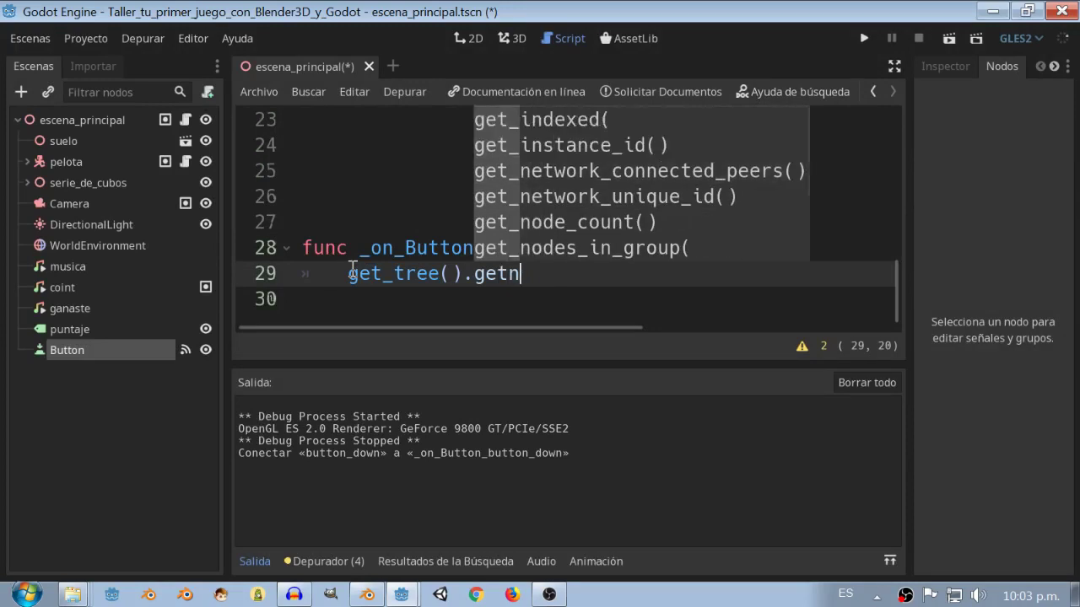
{"action": "key", "text": "BackSpace"}
{"action": "key", "text": "BackSpace"}
Add the comment '#reinicia la escena' and resize panels to give the code more room
{"action": "key", "text": "BackSpace"}
{"action": "key", "text": "BackSpace"}
{"action": "type", "text": "relo"}
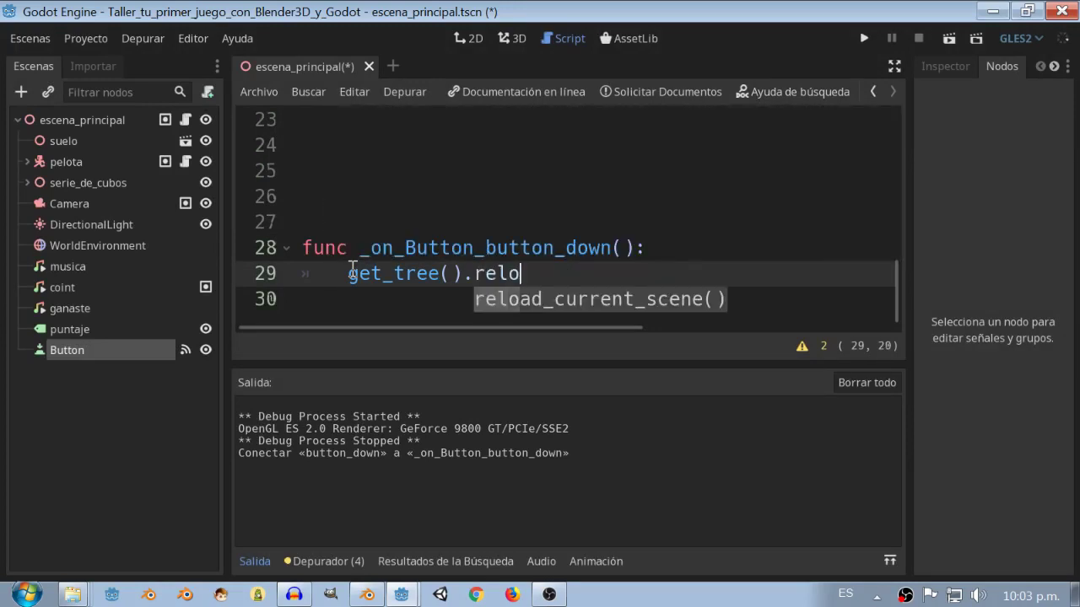
{"action": "key", "text": "Return"}
{"action": "type", "text": "#reinici"}
{"action": "key", "text": "BackSpace"}
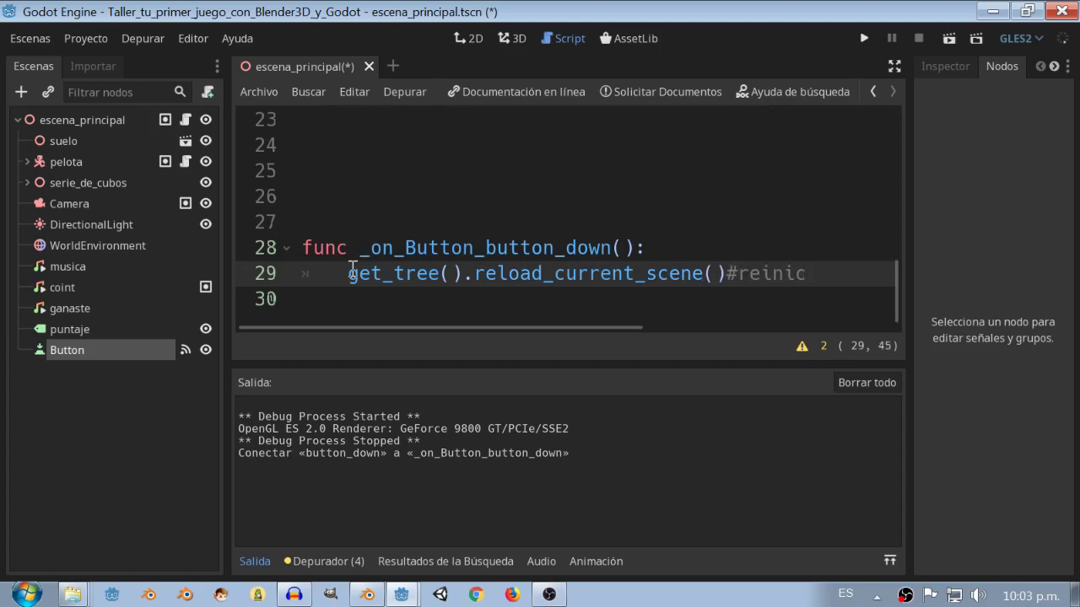
{"action": "left_click", "coordinate": [255, 561]}
{"action": "left_click_drag", "start_coordinate": [228, 475], "coordinate": [173, 475]}
{"action": "type", "text": "ia"}
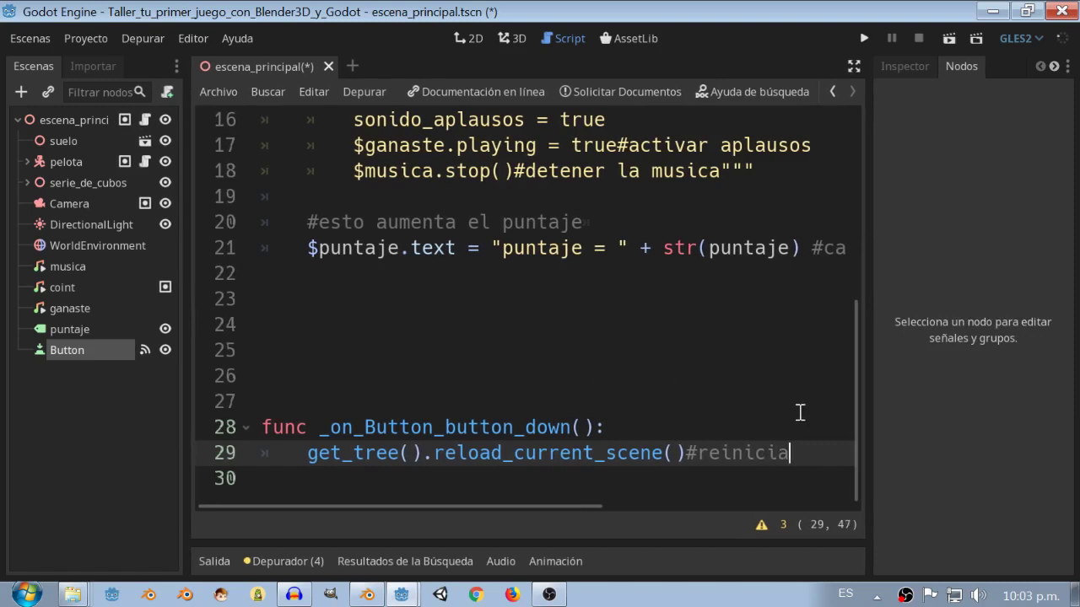
{"action": "type", "text": " la escena"}
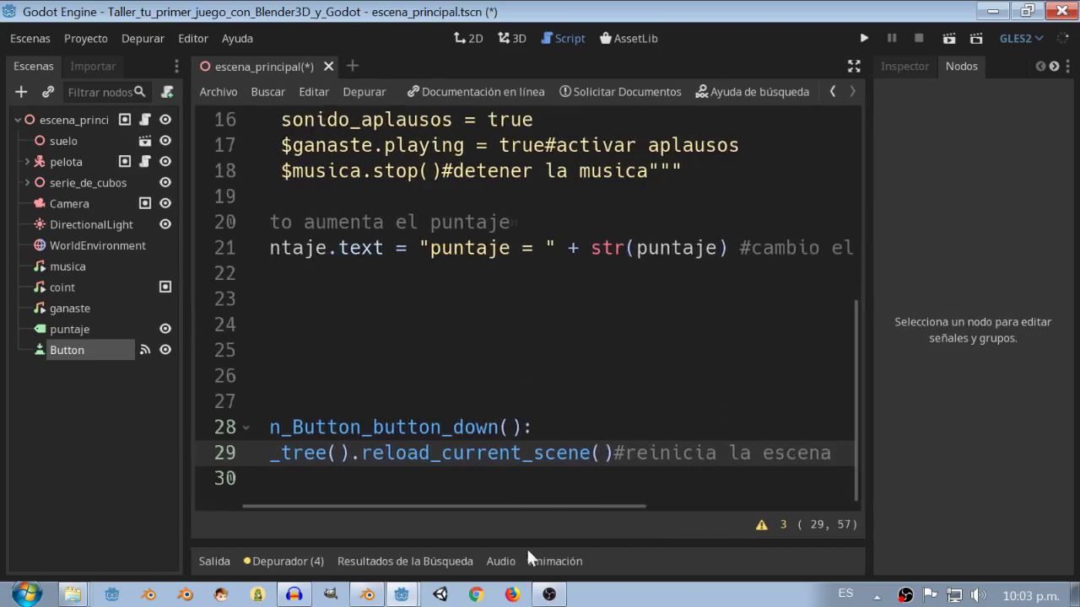
{"action": "left_click_drag", "start_coordinate": [536, 506], "coordinate": [469, 506]}
{"action": "left_click_drag", "start_coordinate": [681, 456], "coordinate": [628, 456]}
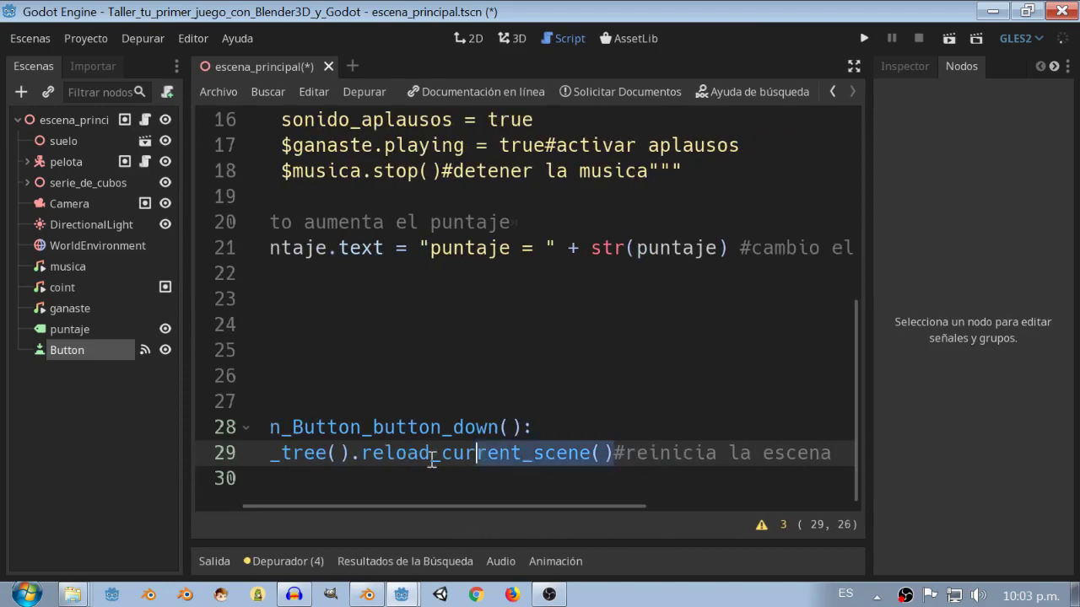
{"action": "left_click_drag", "start_coordinate": [481, 460], "coordinate": [301, 462]}
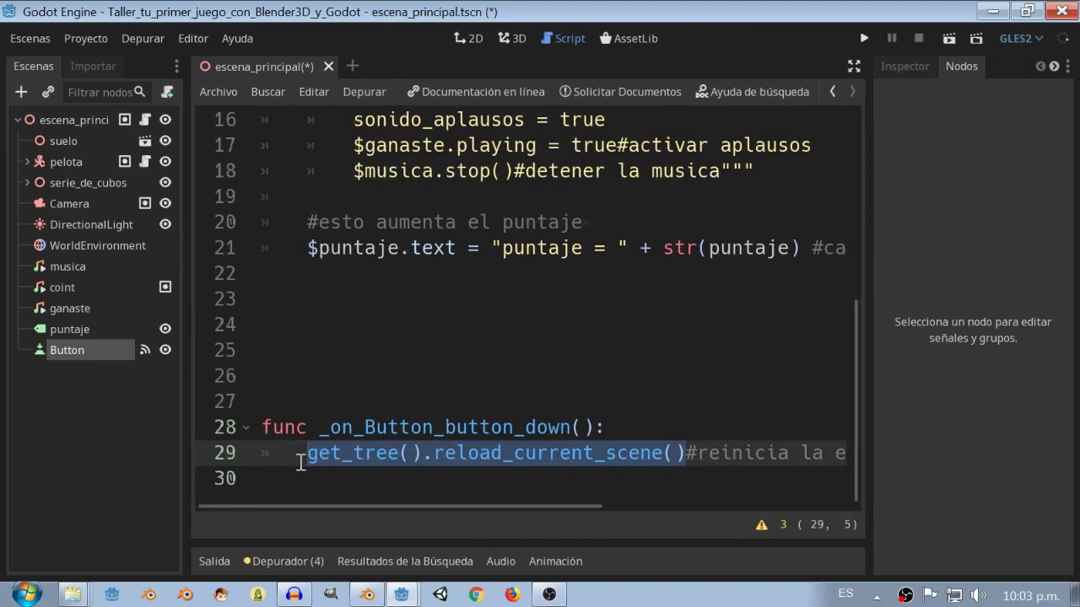
Indent the blank line 13 inside the _process function
{"action": "scroll", "coordinate": [481, 410], "scroll_direction": "up", "scroll_amount": 2}
{"action": "scroll", "coordinate": [482, 411], "scroll_direction": "up", "scroll_amount": 3}
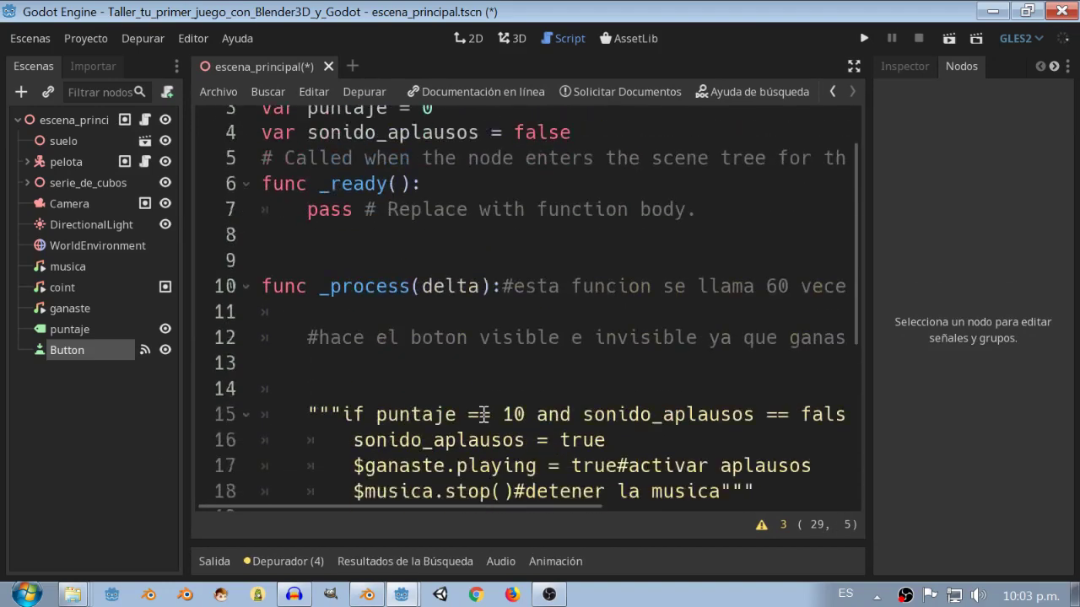
{"action": "scroll", "coordinate": [482, 415], "scroll_direction": "down", "scroll_amount": 2}
{"action": "left_click", "coordinate": [370, 207]}
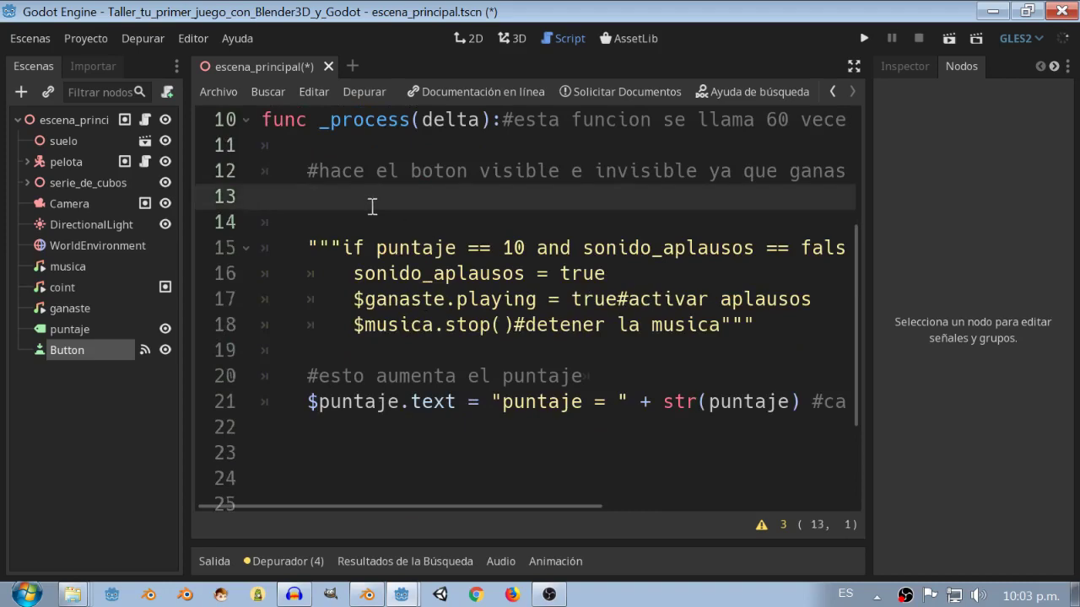
{"action": "scroll", "coordinate": [458, 291], "scroll_direction": "up", "scroll_amount": 2}
{"action": "scroll", "coordinate": [458, 291], "scroll_direction": "up", "scroll_amount": 1}
{"action": "scroll", "coordinate": [458, 309], "scroll_direction": "down", "scroll_amount": 3}
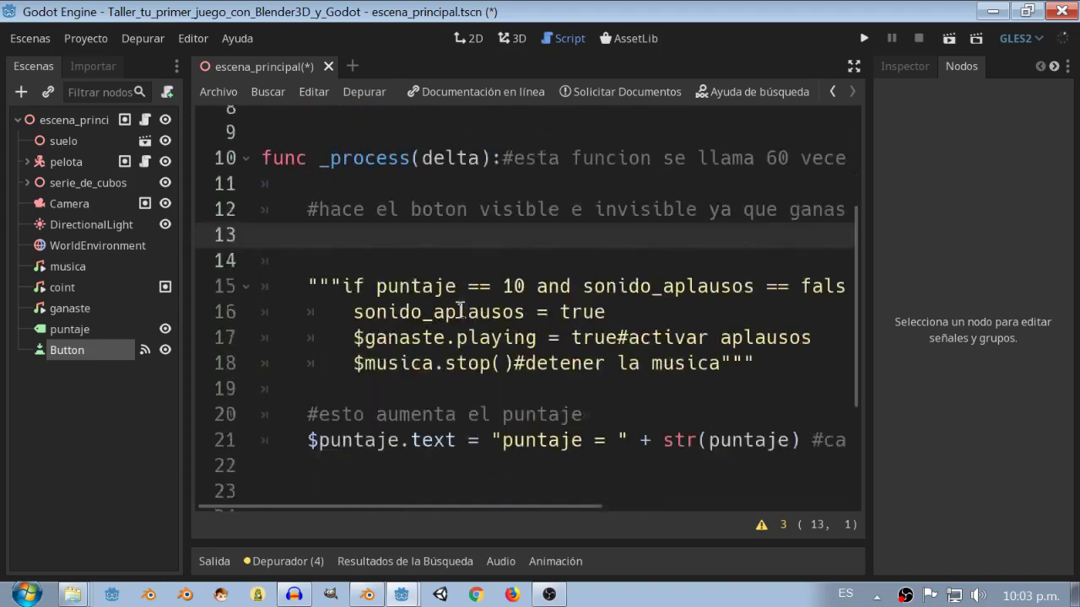
{"action": "key", "text": "Tab"}
Write 'if puntaje == 10:' on line 13 and start its indented body
{"action": "scroll", "coordinate": [373, 185], "scroll_direction": "up", "scroll_amount": 3}
{"action": "left_click_drag", "start_coordinate": [451, 171], "coordinate": [266, 172]}
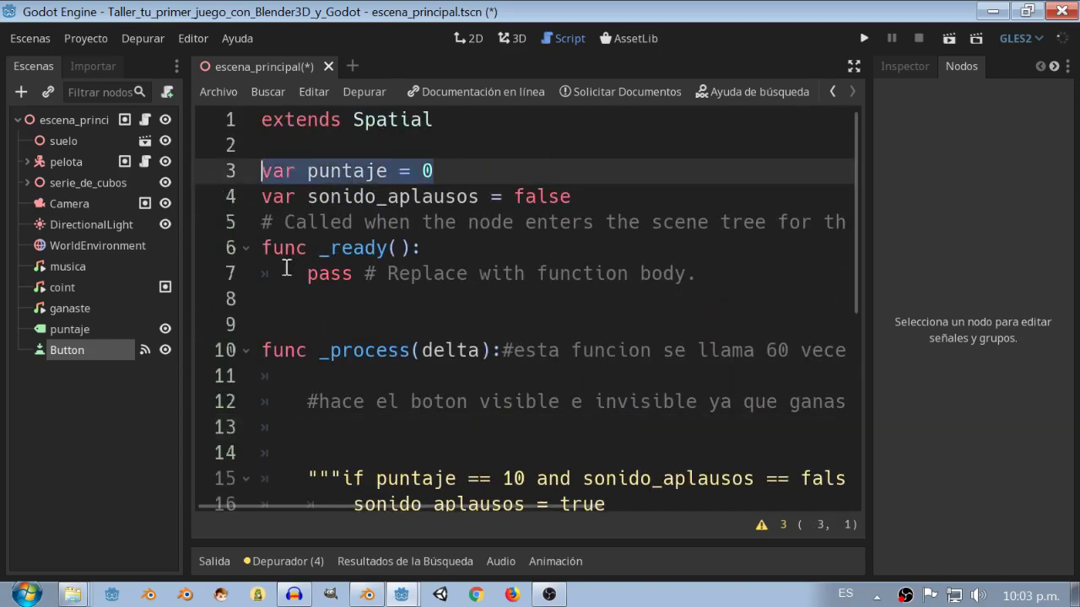
{"action": "scroll", "coordinate": [391, 375], "scroll_direction": "down", "scroll_amount": 2}
{"action": "left_click", "coordinate": [345, 253]}
{"action": "left_click", "coordinate": [341, 279]}
{"action": "type", "text": "if puntaje"}
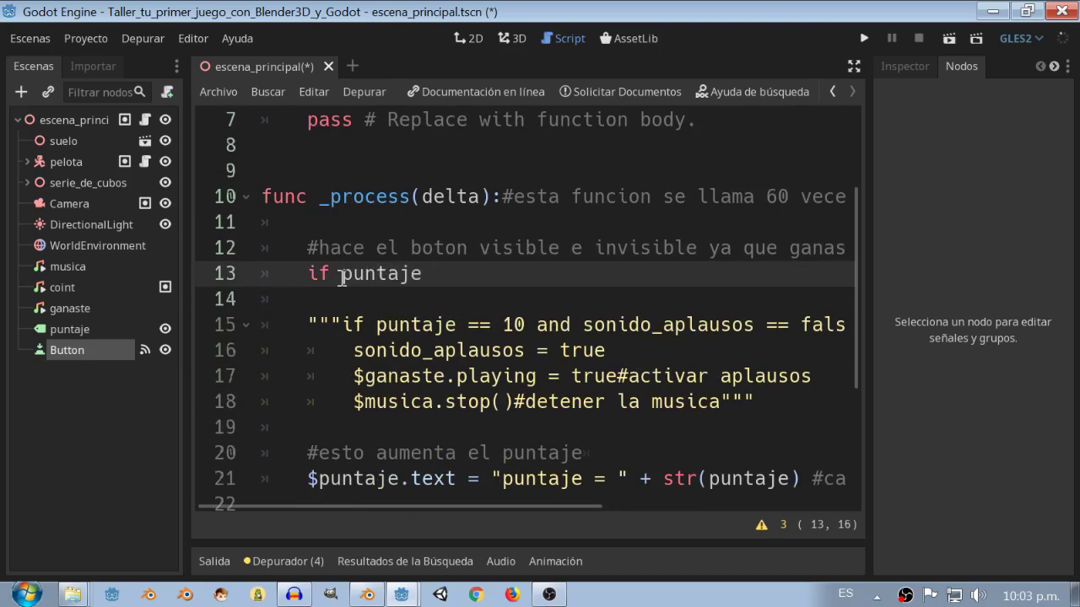
{"action": "type", "text": " ==m"}
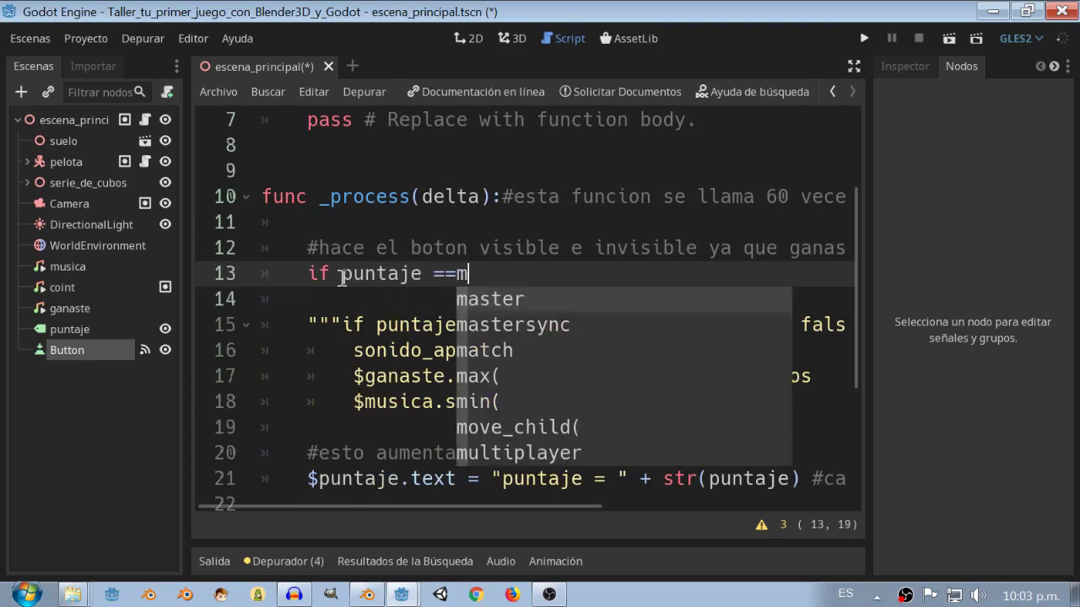
{"action": "key", "text": "BackSpace"}
{"action": "type", "text": " 10"}
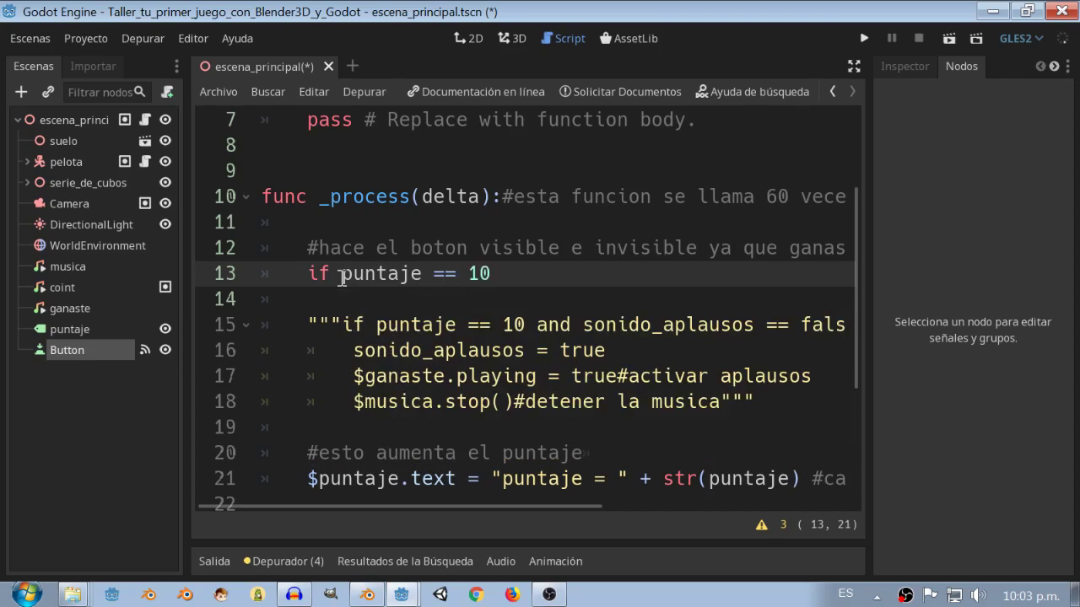
{"action": "type", "text": ":"}
{"action": "key", "text": "Return"}
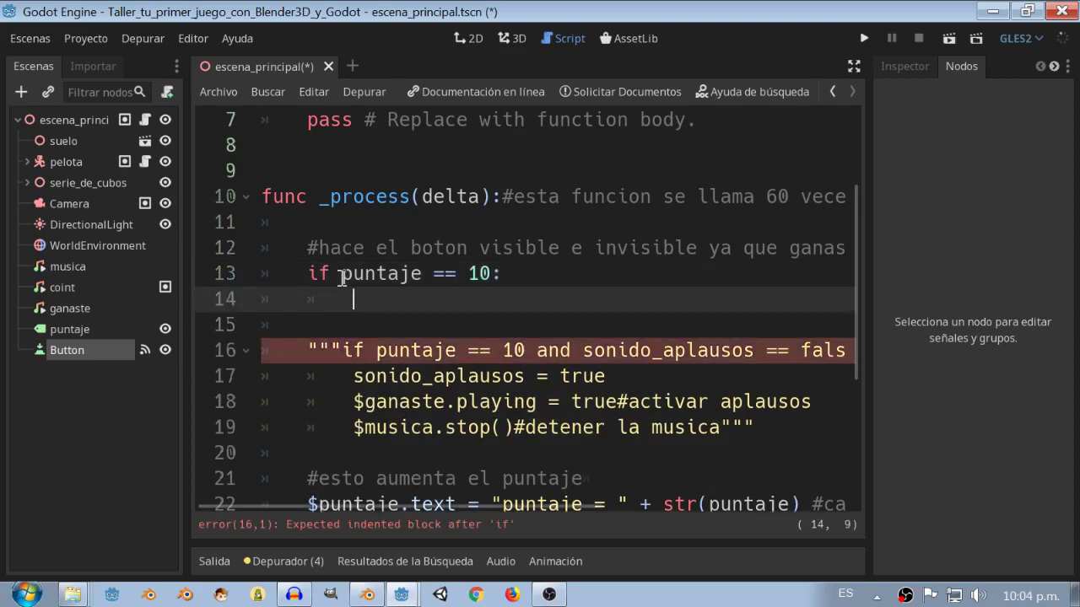
{"action": "left_click", "coordinate": [69, 355]}
{"action": "left_click", "coordinate": [69, 355]}
Rename the Button node to botonReiniciar and start a botonRein reference on line 14
{"action": "type", "text": "boto"}
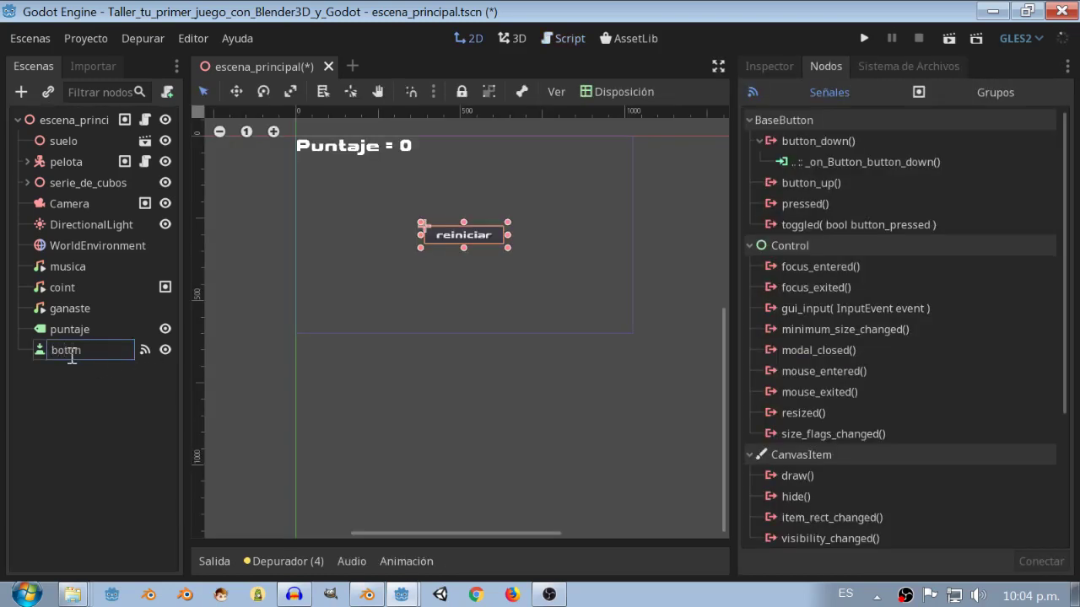
{"action": "type", "text": "nReiniciar"}
{"action": "key", "text": "Return"}
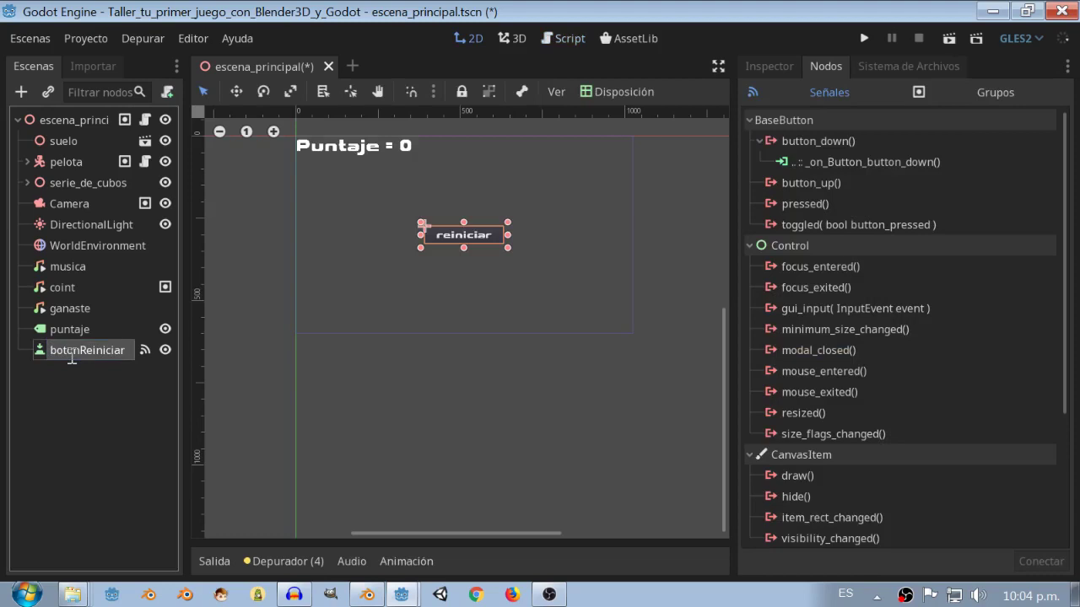
{"action": "left_click", "coordinate": [565, 39]}
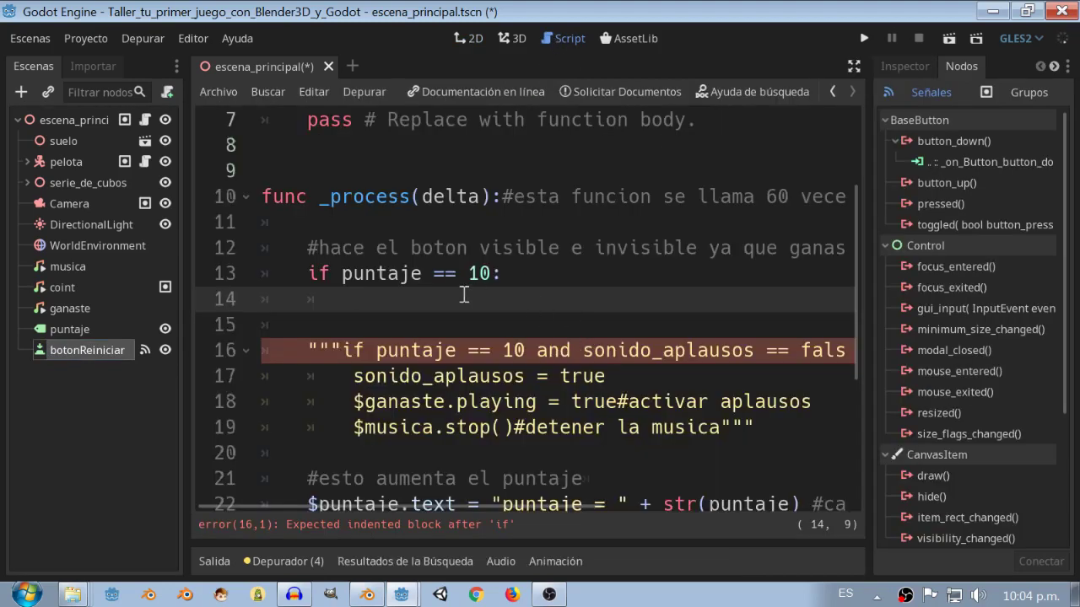
{"action": "type", "text": "boton"}
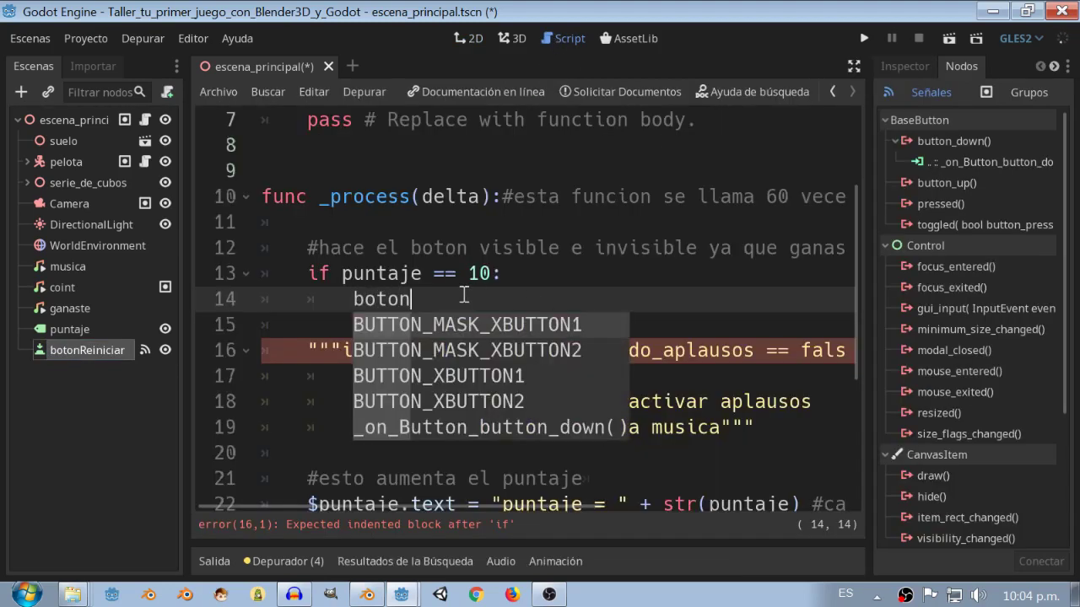
{"action": "type", "text": "rein"}
{"action": "key", "text": "BackSpace"}
{"action": "key", "text": "BackSpace"}
{"action": "key", "text": "BackSpace"}
{"action": "key", "text": "BackSpace"}
{"action": "type", "text": "Rein"}
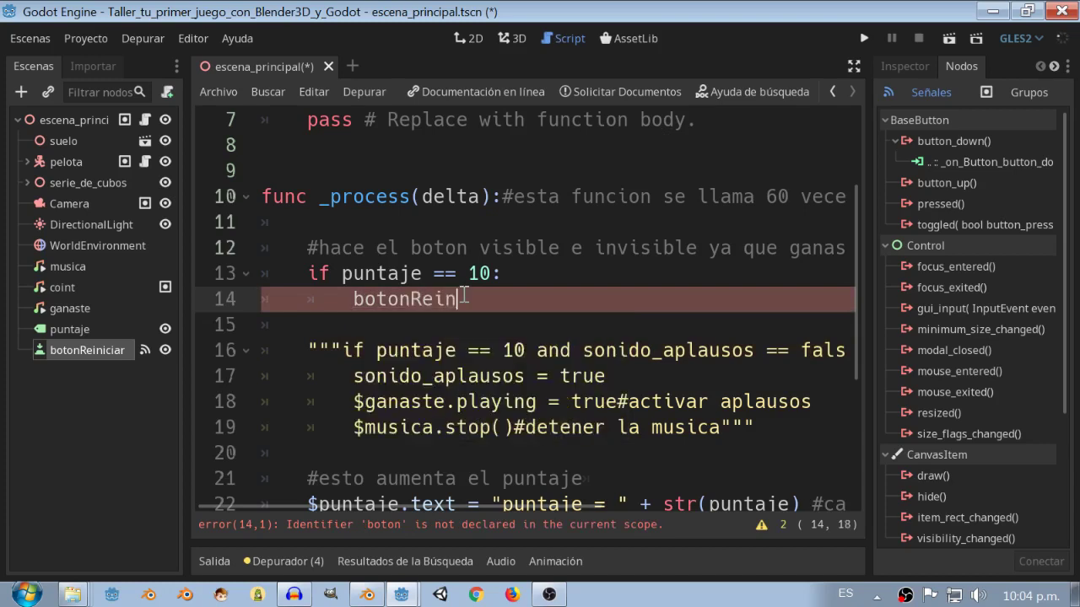
Rename the node to boton_Reiniciar
{"action": "double_click", "coordinate": [86, 349]}
{"action": "left_click", "coordinate": [82, 349]}
{"action": "type", "text": "_"}
{"action": "key", "text": "Return"}
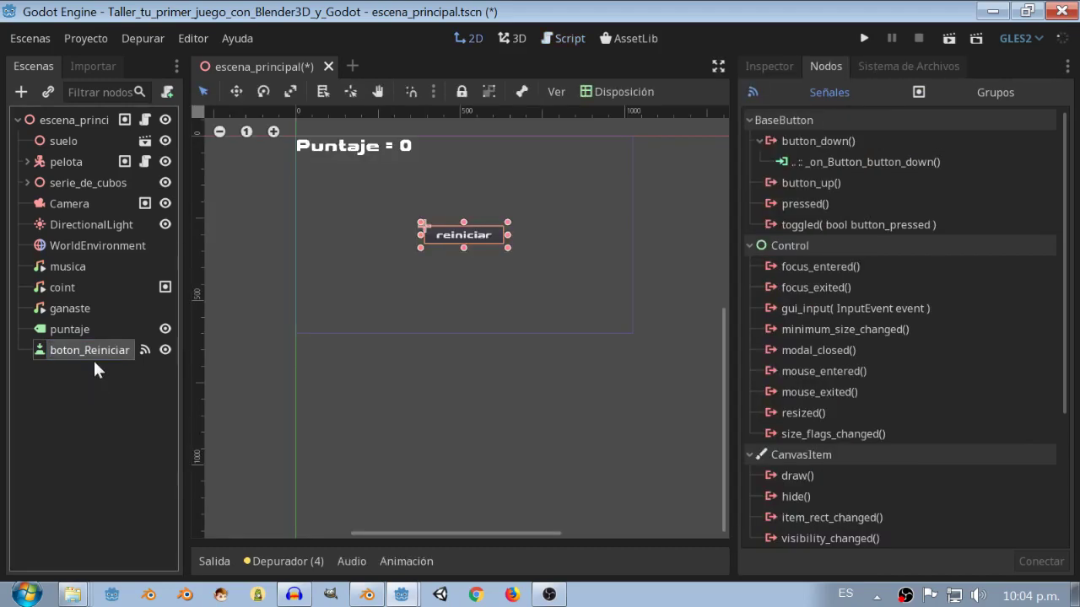
{"action": "left_click", "coordinate": [565, 35]}
Under the if, write $boton_Reiniciar.visible = true
{"action": "left_click_drag", "start_coordinate": [460, 300], "coordinate": [354, 302]}
{"action": "type", "text": "boton"}
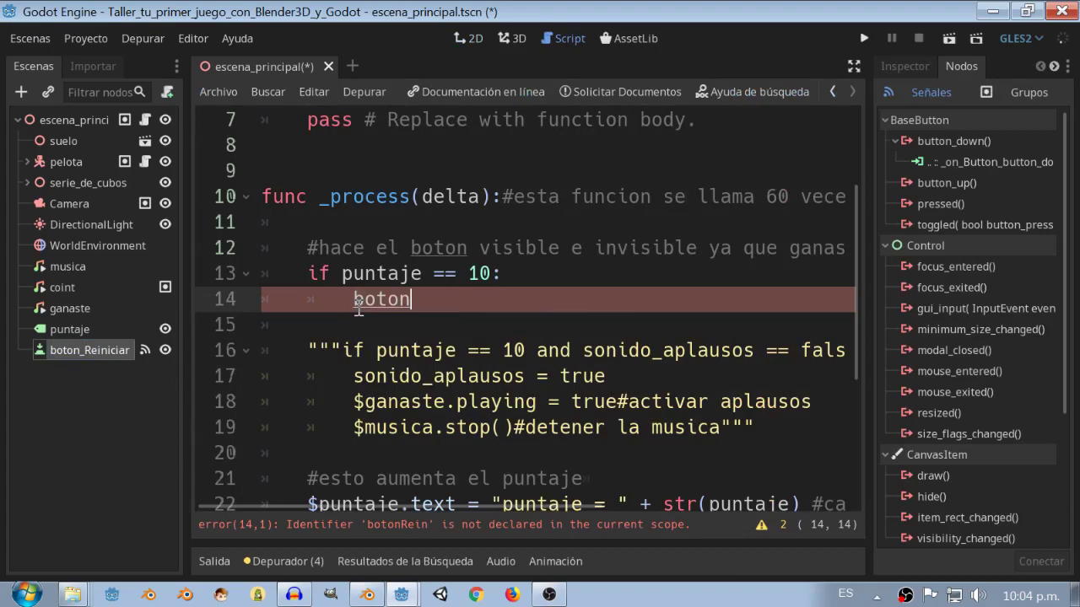
{"action": "type", "text": "_r"}
{"action": "type", "text": "e"}
{"action": "type", "text": "i"}
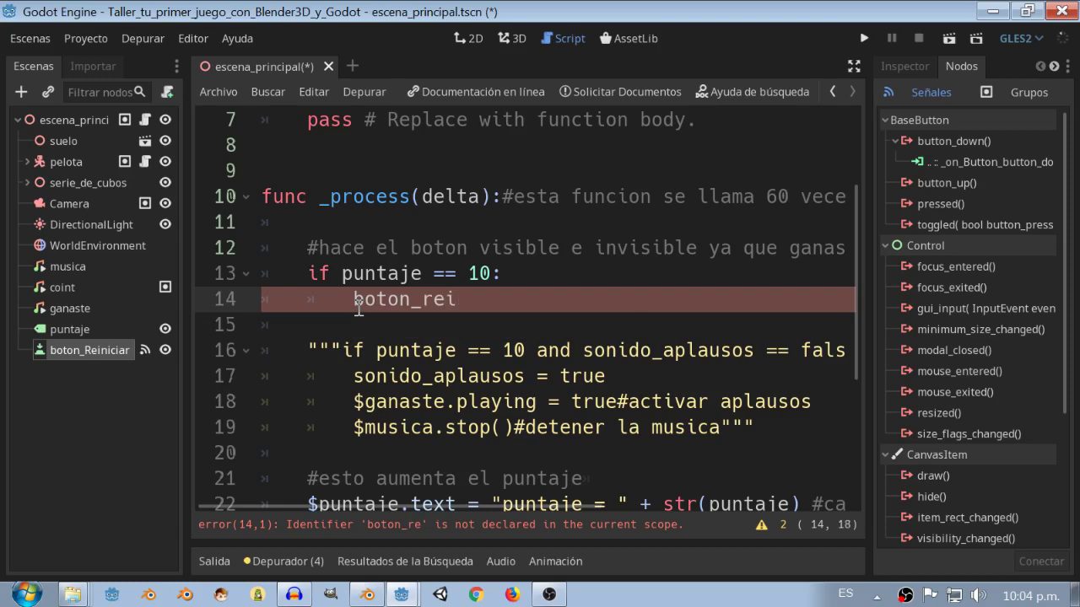
{"action": "type", "text": "n"}
{"action": "key", "text": "BackSpace"}
{"action": "key", "text": "BackSpace"}
{"action": "key", "text": "BackSpace"}
{"action": "key", "text": "BackSpace"}
{"action": "type", "text": "R"}
{"action": "type", "text": "einiciar"}
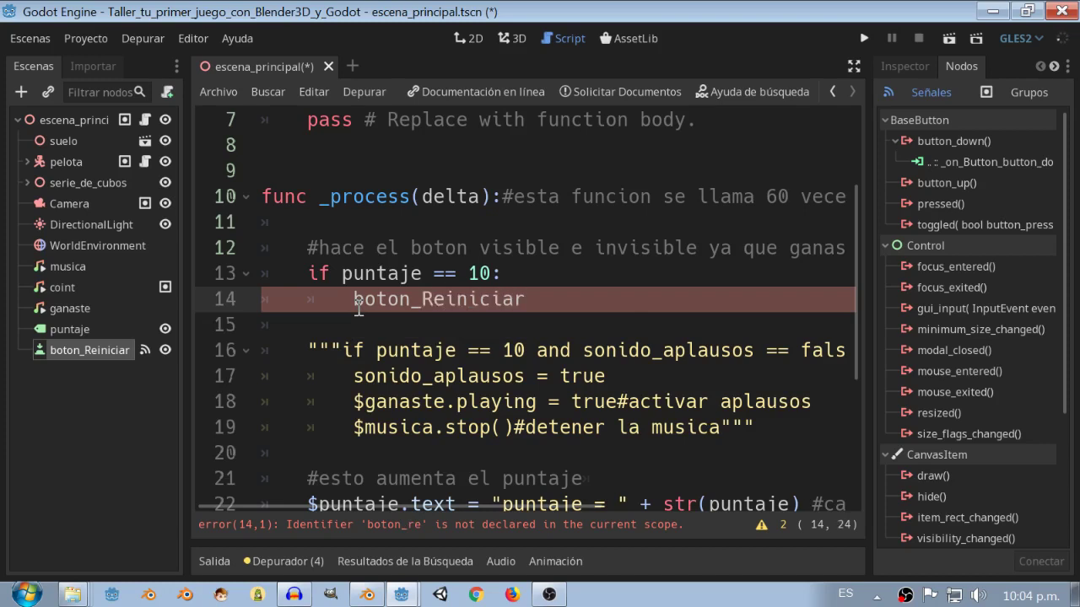
{"action": "key", "text": "BackSpace"}
{"action": "key", "text": "BackSpace"}
{"action": "key", "text": "BackSpace"}
{"action": "key", "text": "BackSpace"}
{"action": "key", "text": "BackSpace"}
{"action": "key", "text": "BackSpace"}
{"action": "key", "text": "BackSpace"}
{"action": "type", "text": "$bot"}
{"action": "key", "text": "Return"}
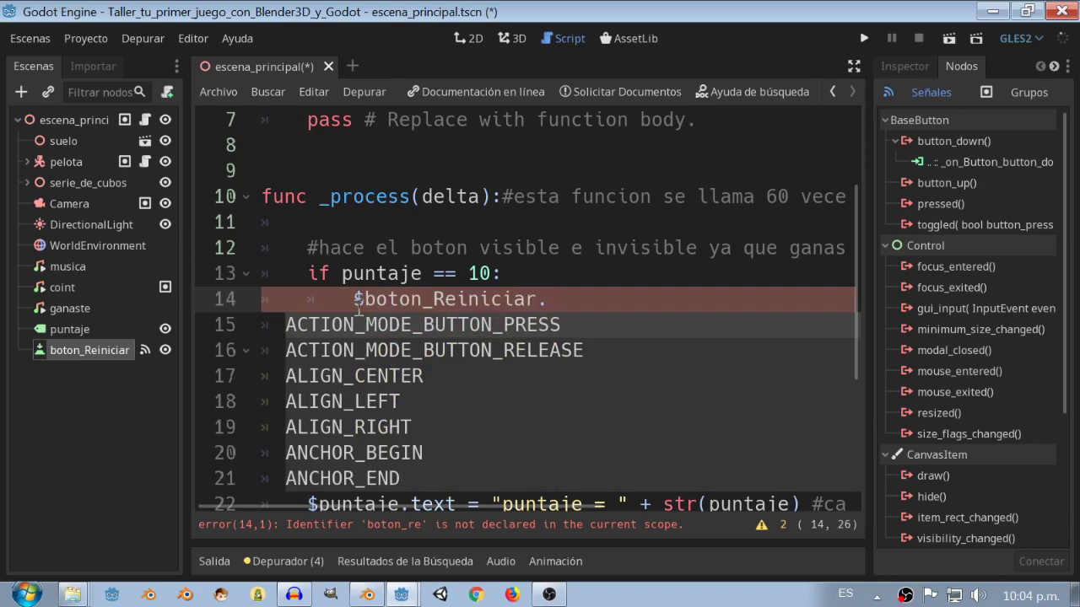
{"action": "type", "text": "visi"}
{"action": "key", "text": "Return"}
{"action": "type", "text": "= true"}
{"action": "key", "text": "Return"}
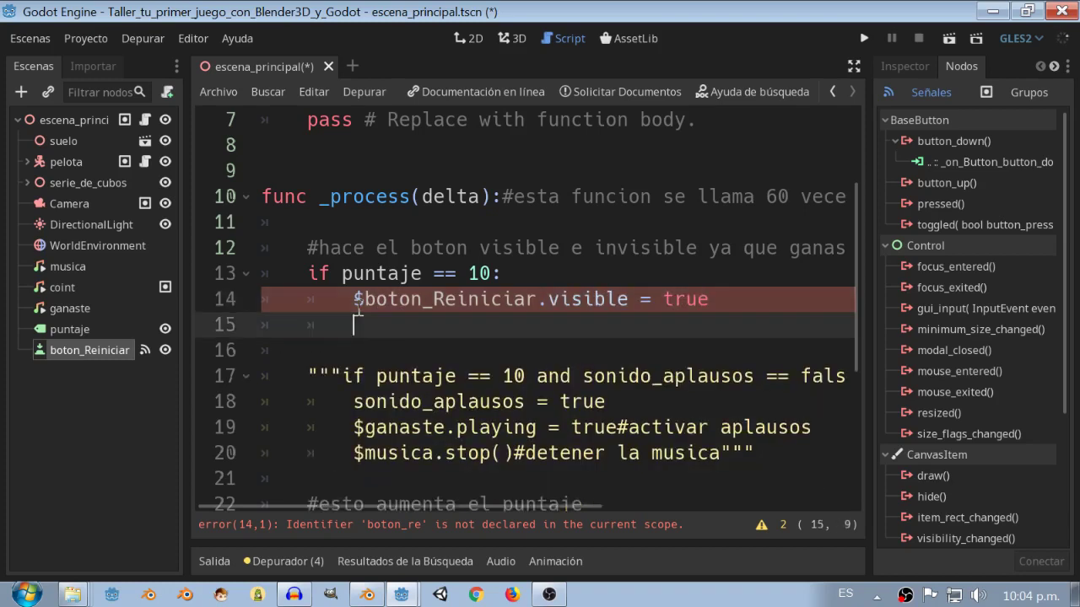
Add an else branch setting $boton_Reiniciar.visible = false
{"action": "type", "text": "esl"}
{"action": "key", "text": "BackSpace"}
{"action": "key", "text": "BackSpace"}
{"action": "type", "text": "lse_"}
{"action": "key", "text": "BackSpace"}
{"action": "left_click", "coordinate": [854, 66]}
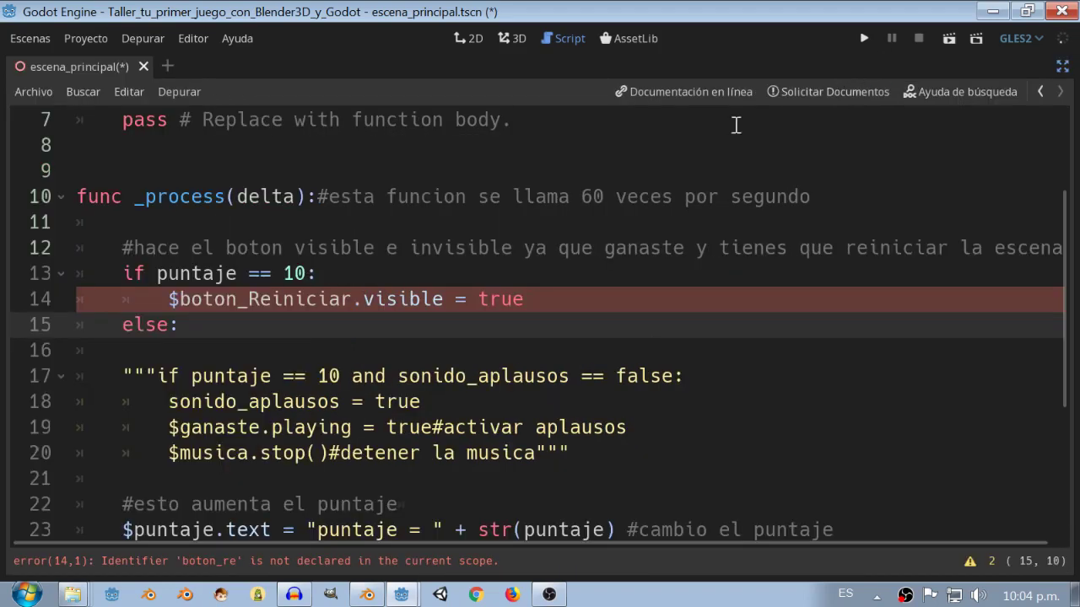
{"action": "key", "text": "Return"}
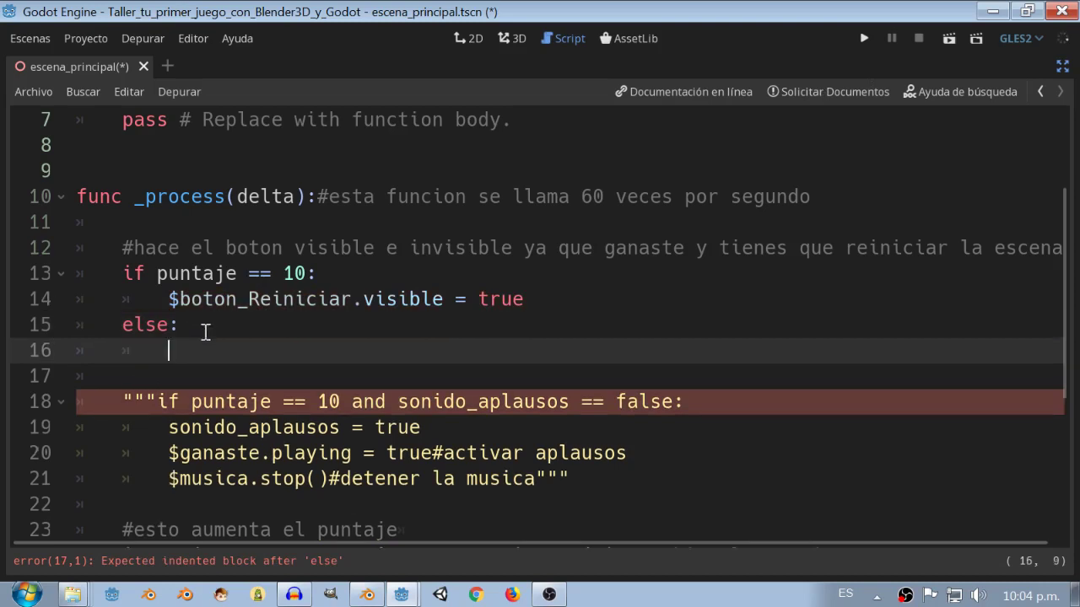
{"action": "type", "text": "$b"}
{"action": "key", "text": "Return"}
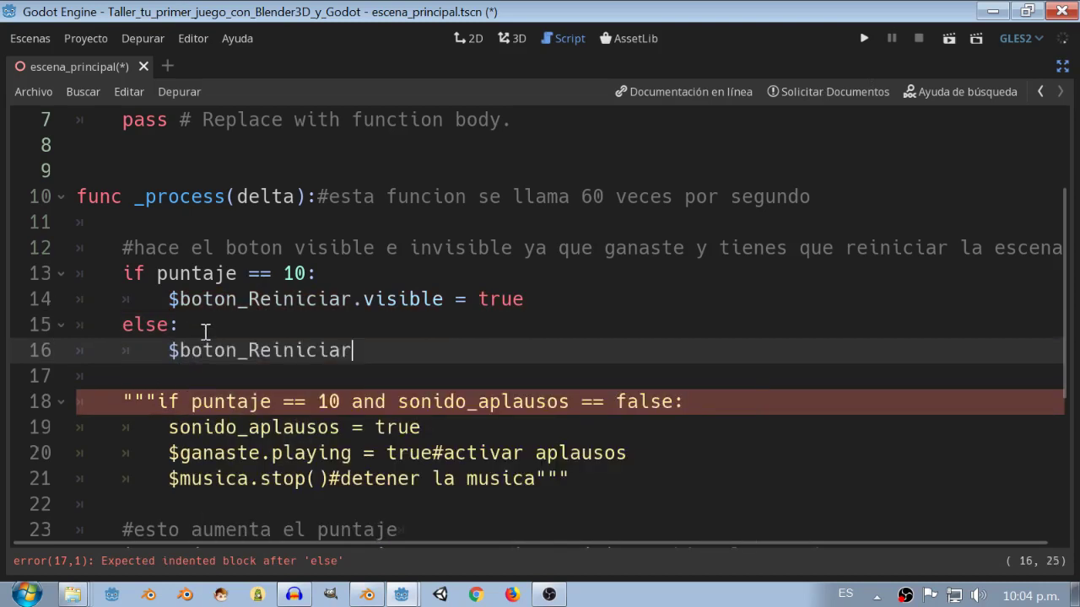
{"action": "type", "text": ".vis"}
{"action": "key", "text": "Return"}
{"action": "type", "text": "= false"}
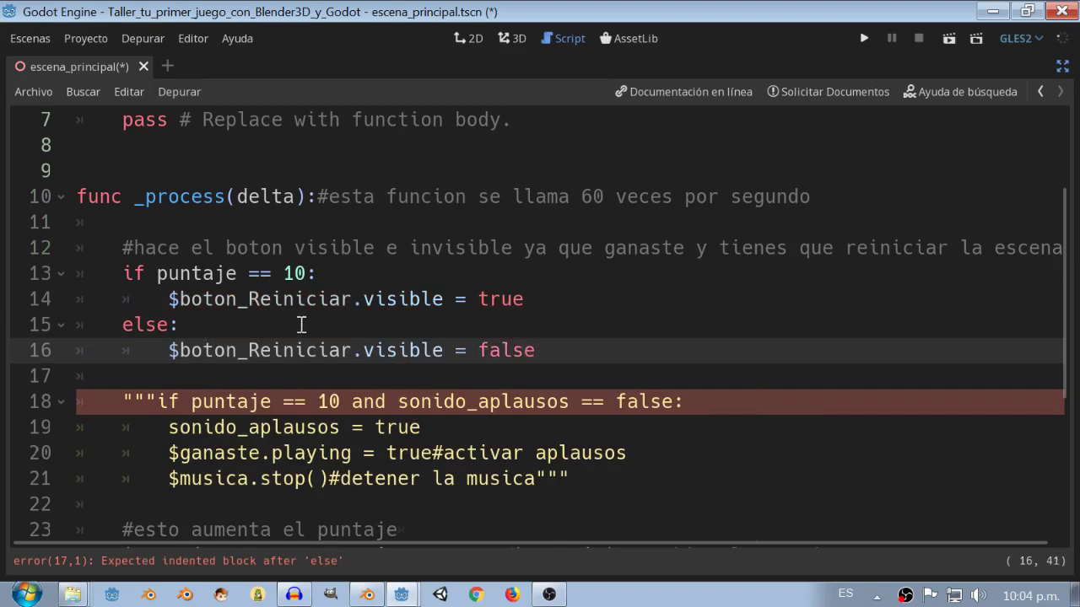
{"action": "left_click_drag", "start_coordinate": [633, 371], "coordinate": [34, 261]}
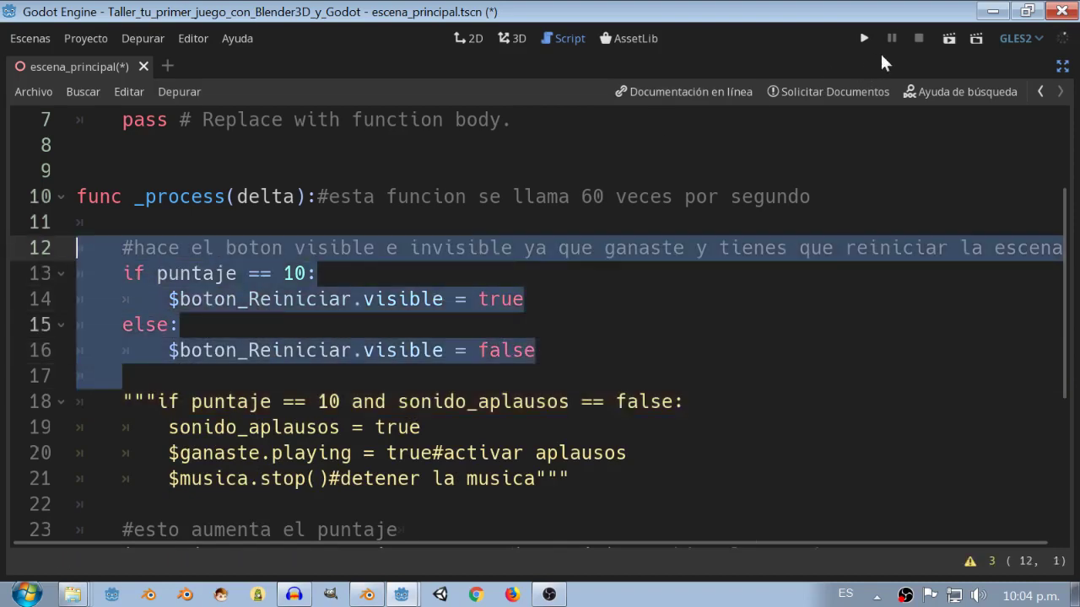
Play the game to score 10, restart it with reiniciar, then close the game window
{"action": "left_click", "coordinate": [1062, 66]}
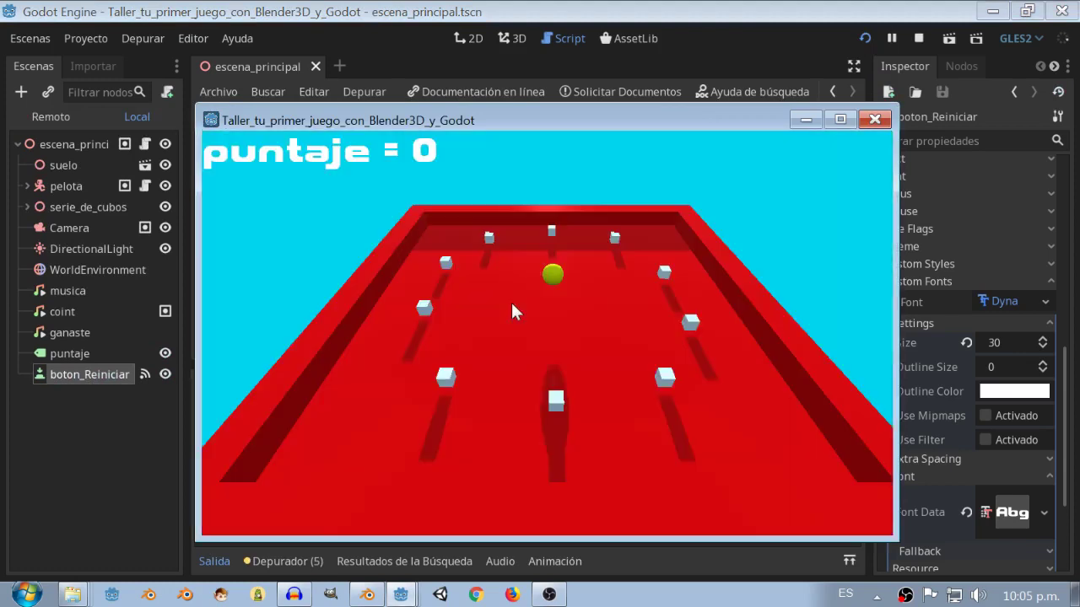
{"action": "key", "text": "Up"}
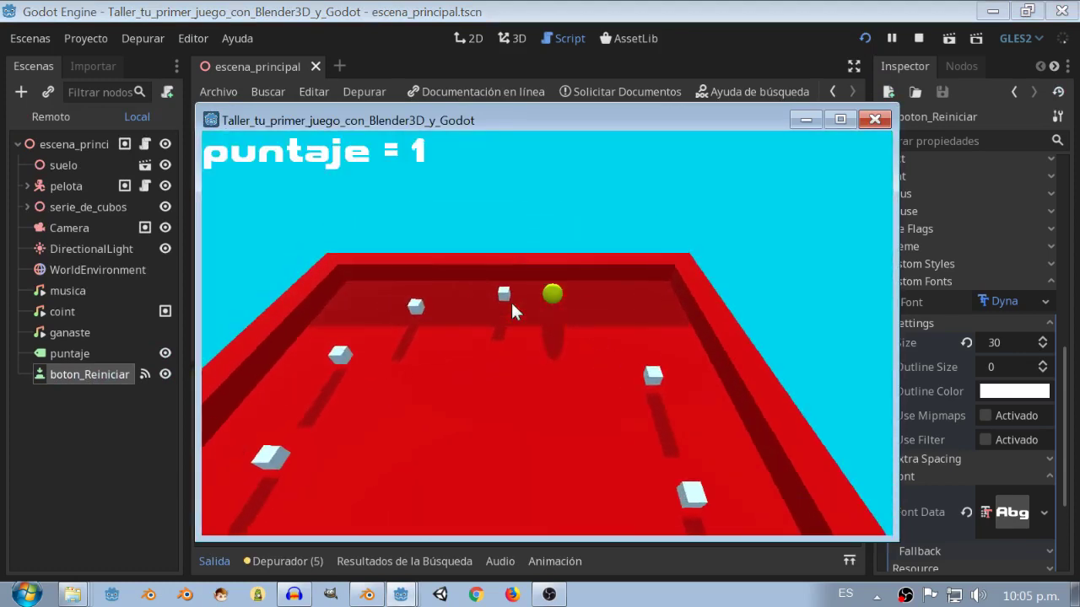
{"action": "key", "text": "Left"}
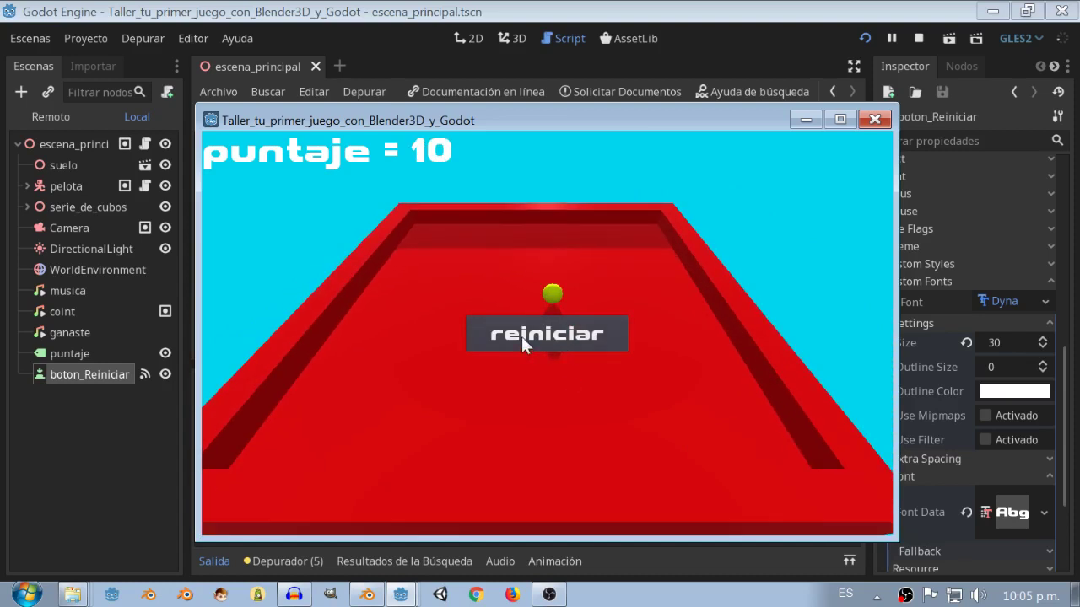
{"action": "left_click", "coordinate": [521, 336]}
{"action": "left_click", "coordinate": [874, 119]}
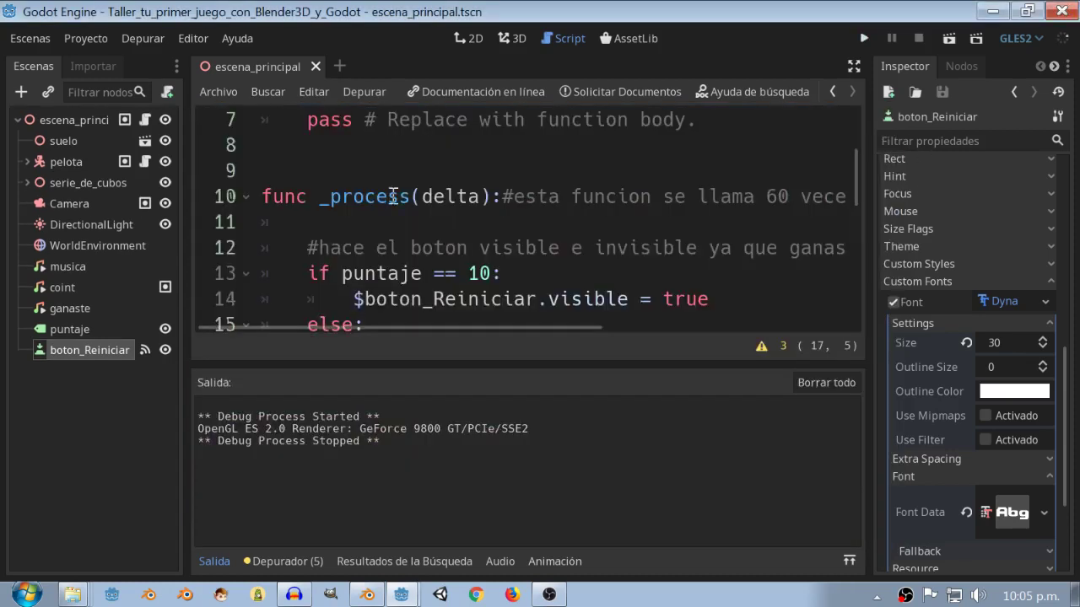
Collapse the Salida output panel and review the _on_Button_button_down function in the script
{"action": "left_click", "coordinate": [237, 559]}
{"action": "scroll", "coordinate": [506, 405], "scroll_direction": "down", "scroll_amount": 1}
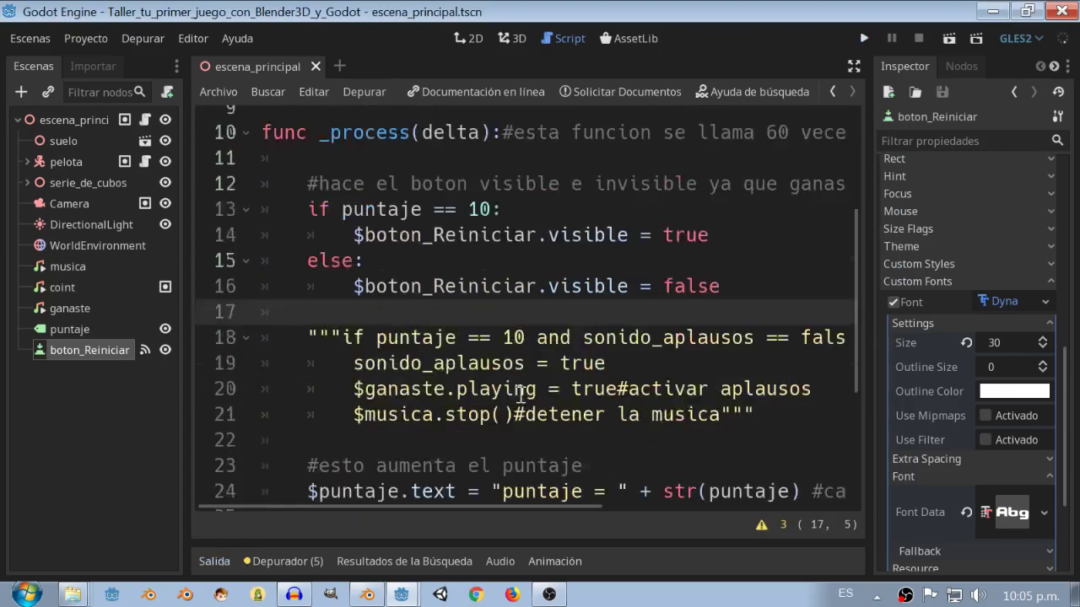
{"action": "scroll", "coordinate": [520, 396], "scroll_direction": "down", "scroll_amount": 3}
{"action": "left_click_drag", "start_coordinate": [685, 453], "coordinate": [238, 430]}
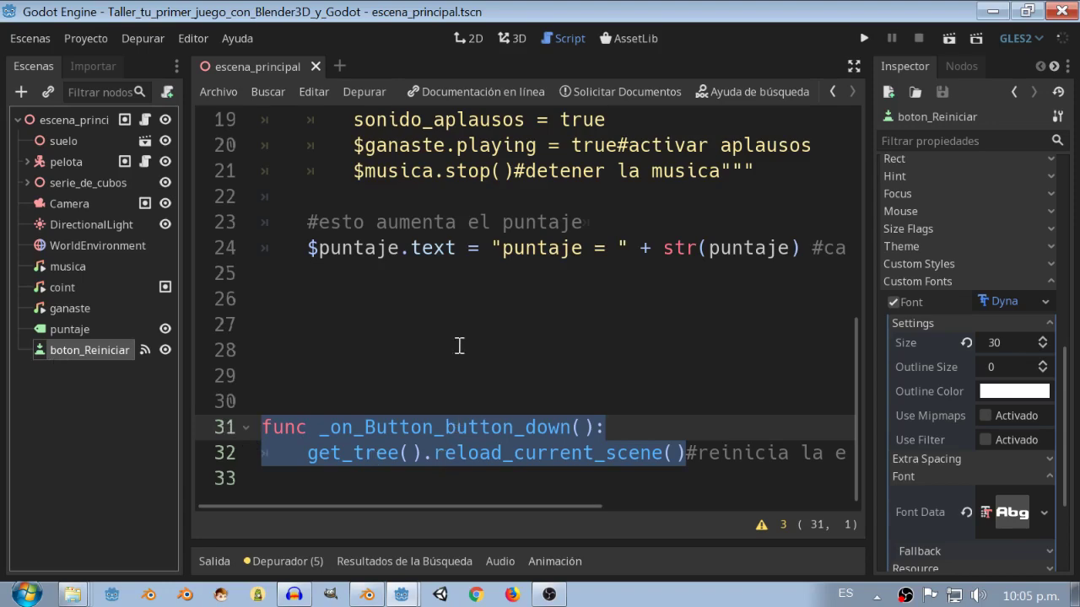
{"action": "scroll", "coordinate": [460, 331], "scroll_direction": "up", "scroll_amount": 2}
{"action": "scroll", "coordinate": [481, 331], "scroll_direction": "up", "scroll_amount": 2}
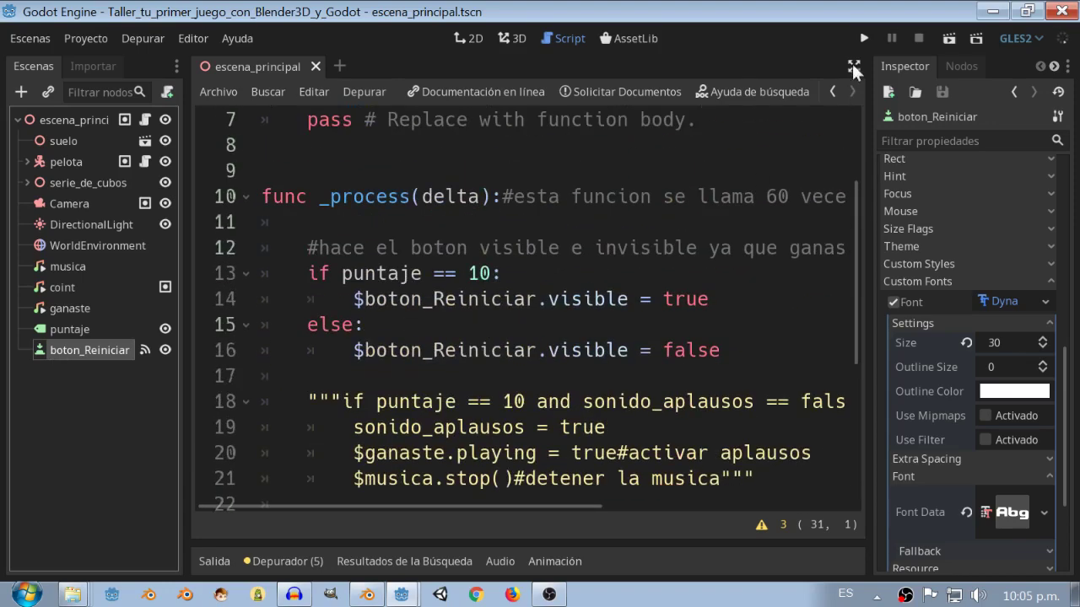
Toggle distraction-free mode on and off, then select the ganaste audio node
{"action": "left_click", "coordinate": [853, 66]}
{"action": "left_click", "coordinate": [1064, 71]}
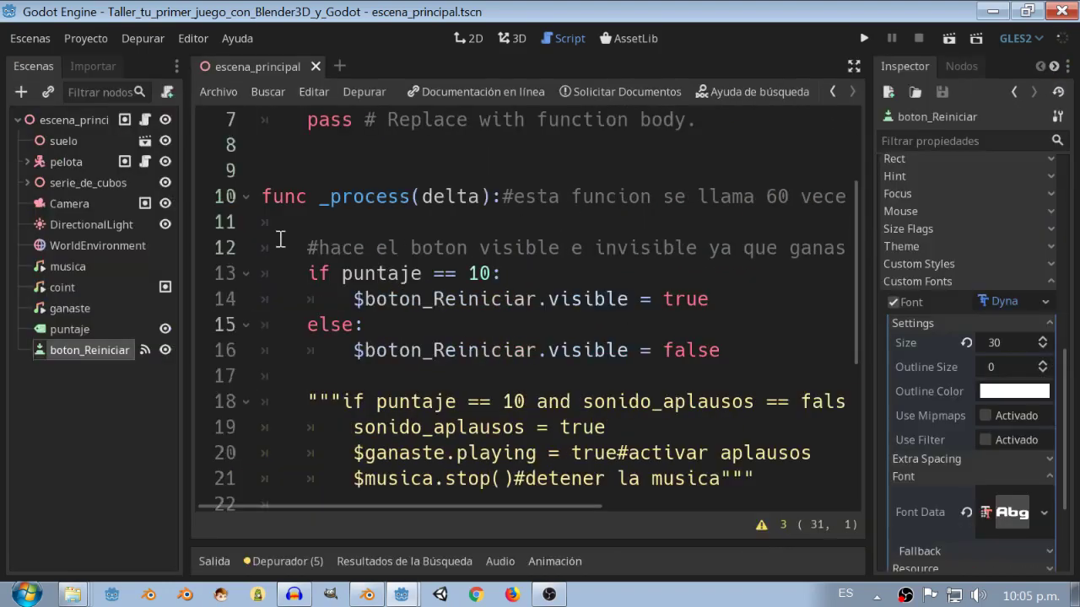
{"action": "left_click", "coordinate": [62, 311]}
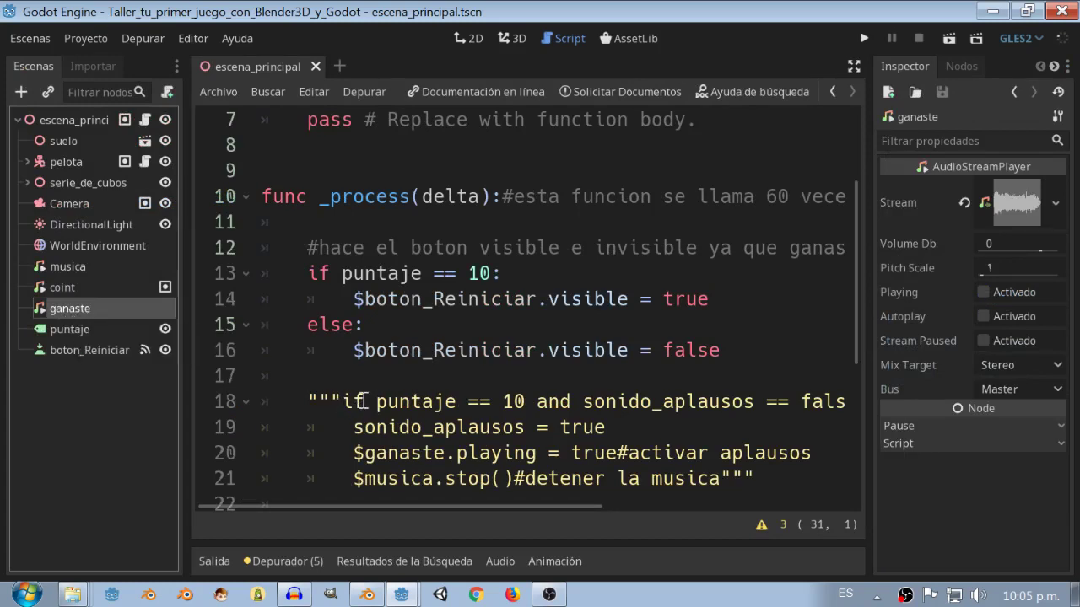
Delete the opening triple quotes on line 18 so the applause block becomes active code
{"action": "left_click_drag", "start_coordinate": [342, 401], "coordinate": [294, 398]}
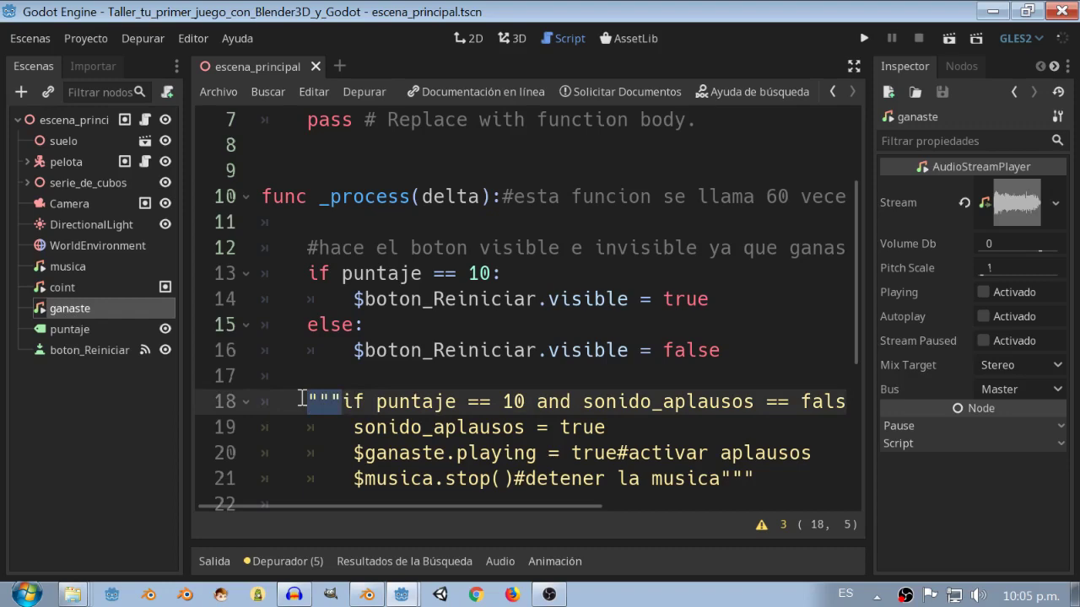
{"action": "key", "text": "Delete"}
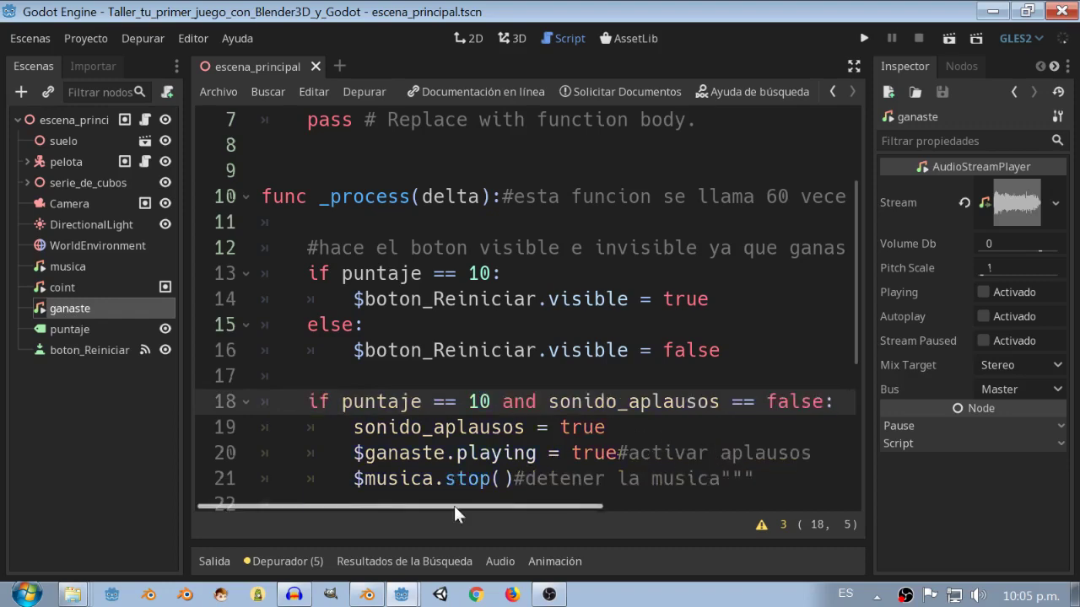
{"action": "scroll", "coordinate": [417, 339], "scroll_direction": "up", "scroll_amount": 2}
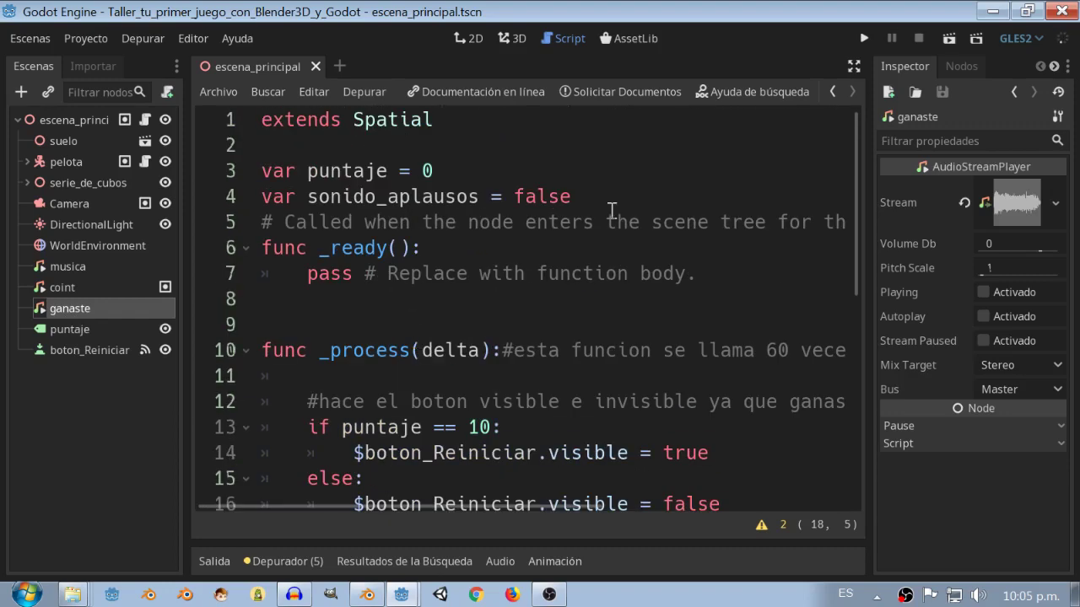
{"action": "left_click_drag", "start_coordinate": [590, 202], "coordinate": [261, 196]}
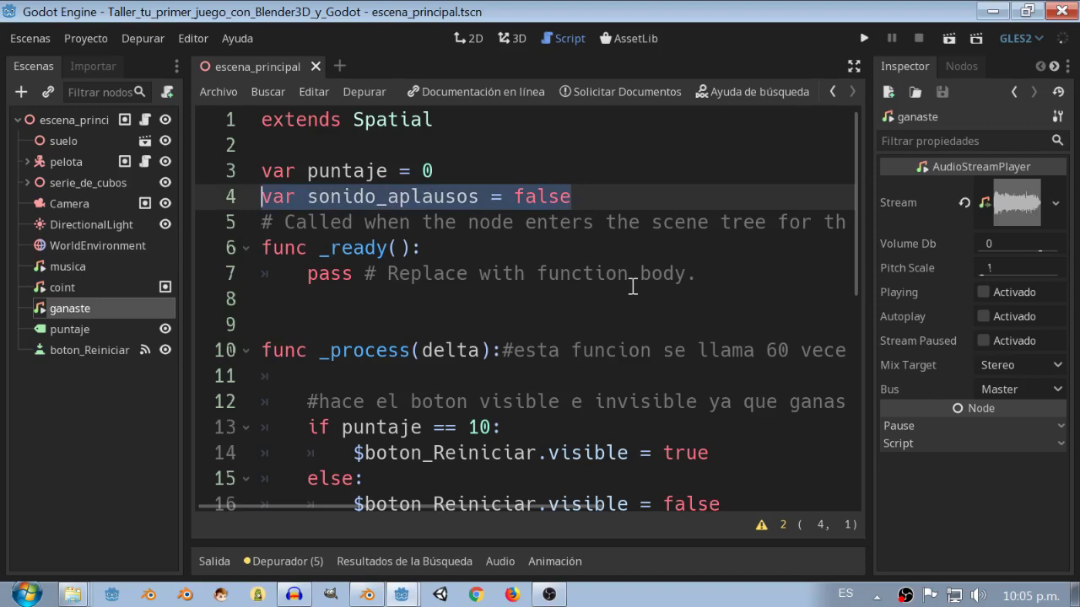
{"action": "scroll", "coordinate": [632, 287], "scroll_direction": "down", "scroll_amount": 3}
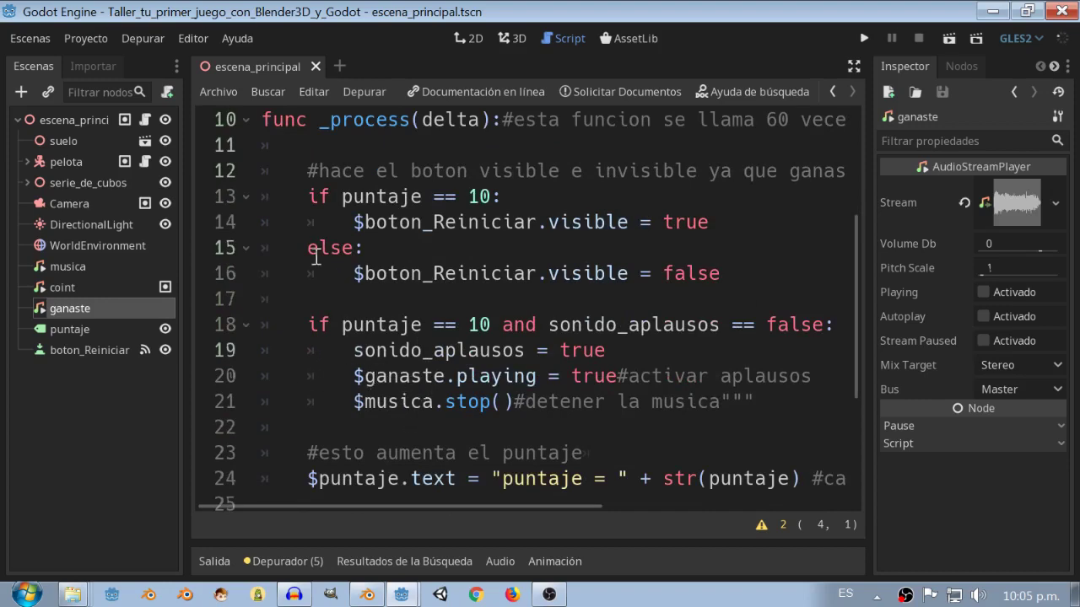
Try boton_Reiniciar font sizes 10 and 50, then centre it with Layout > Center
{"action": "left_click", "coordinate": [75, 351]}
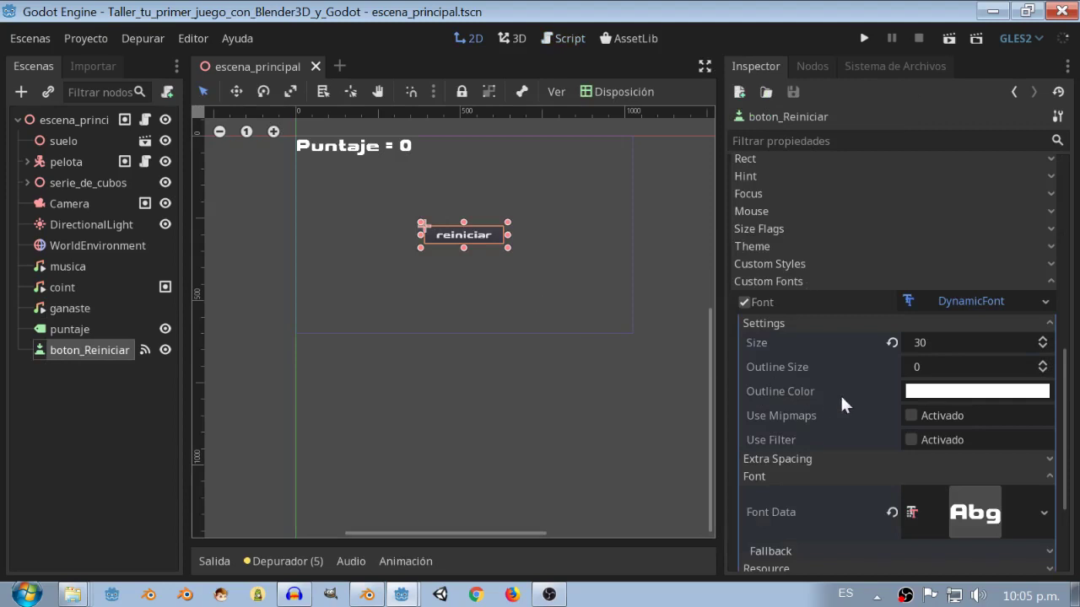
{"action": "left_click", "coordinate": [936, 341]}
{"action": "type", "text": "10"}
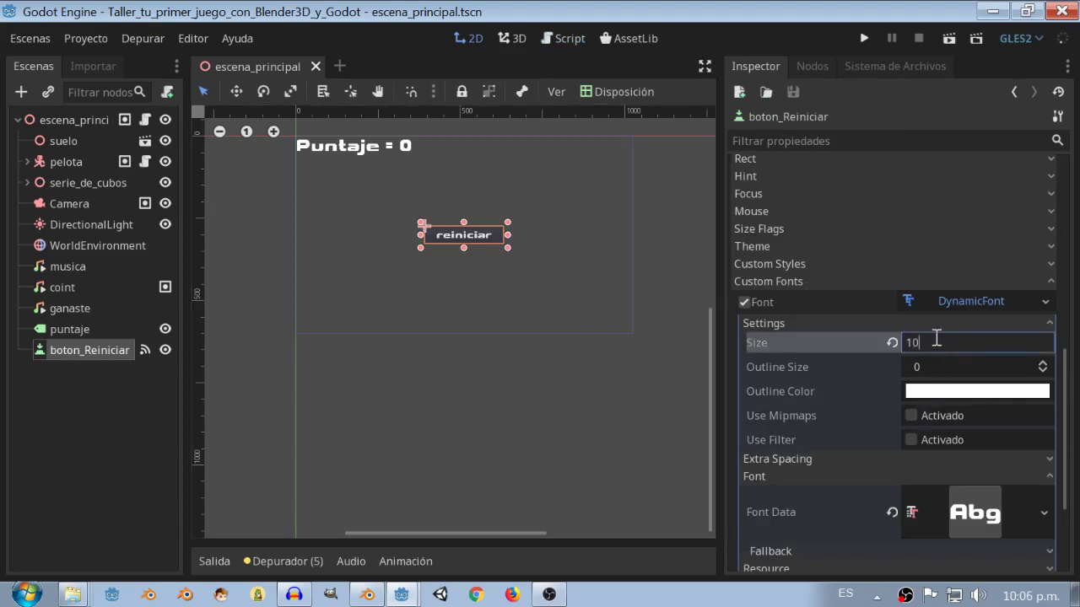
{"action": "key", "text": "Return"}
{"action": "left_click", "coordinate": [934, 341]}
{"action": "type", "text": "50"}
{"action": "key", "text": "Return"}
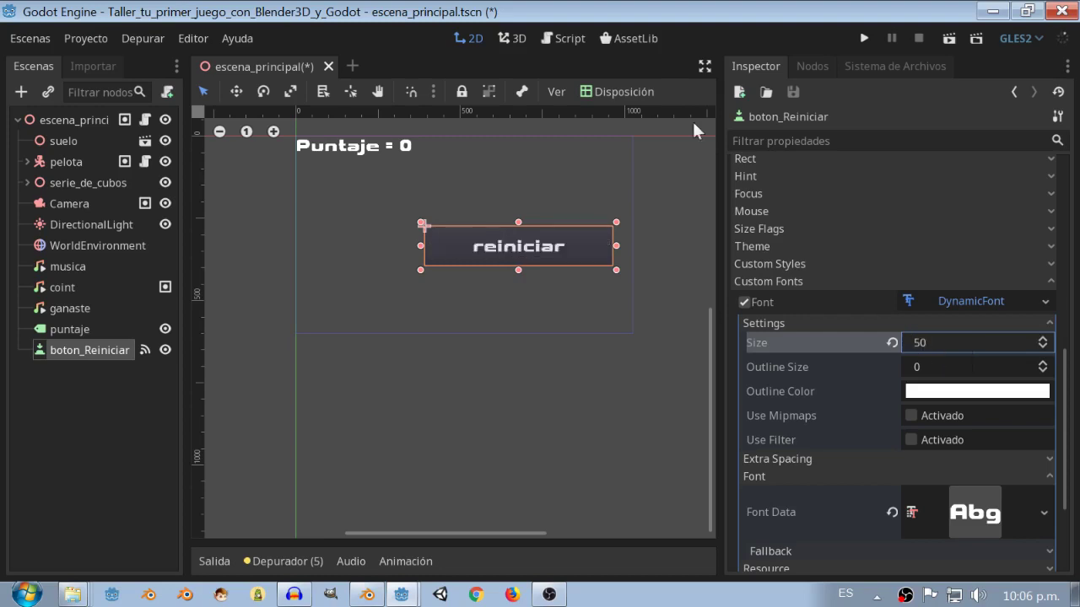
{"action": "left_click", "coordinate": [604, 92]}
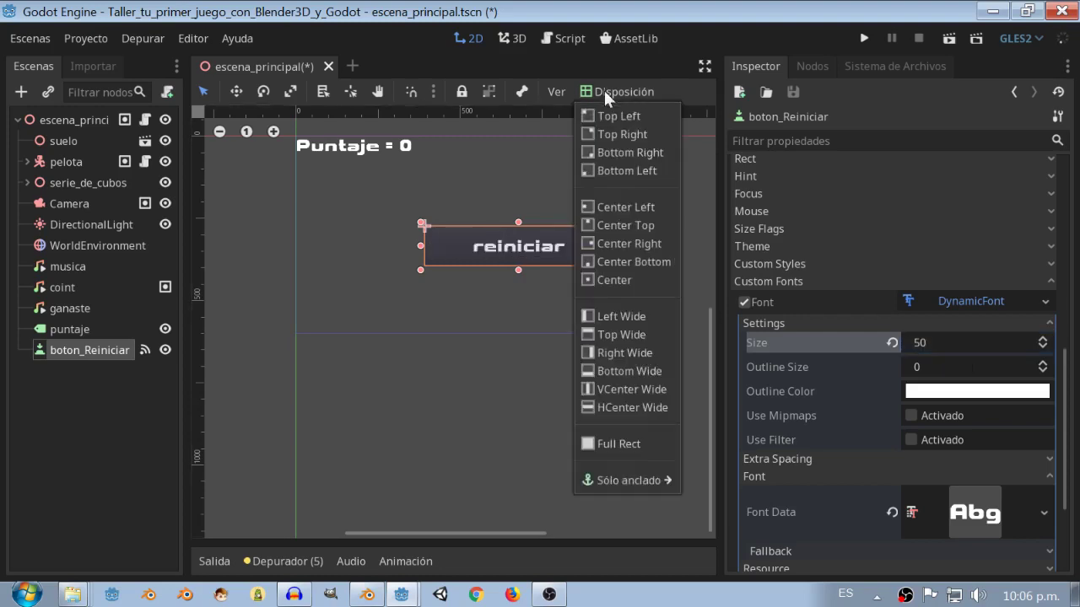
{"action": "left_click", "coordinate": [617, 281]}
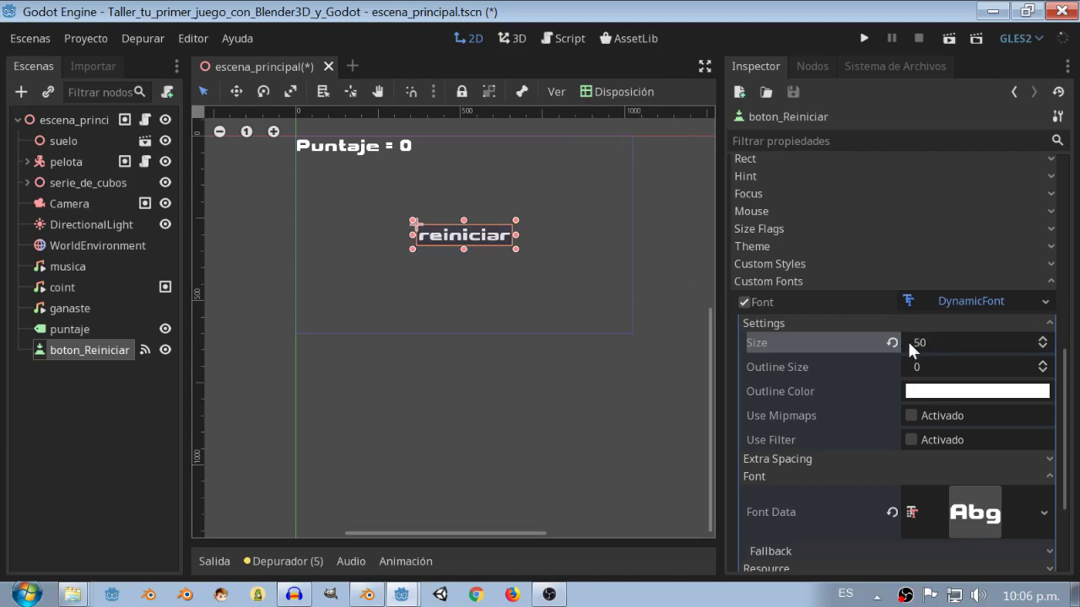
Raise the button's font size to 80, re-centre it, then settle on size 60
{"action": "scroll", "coordinate": [525, 287], "scroll_direction": "up", "scroll_amount": 1}
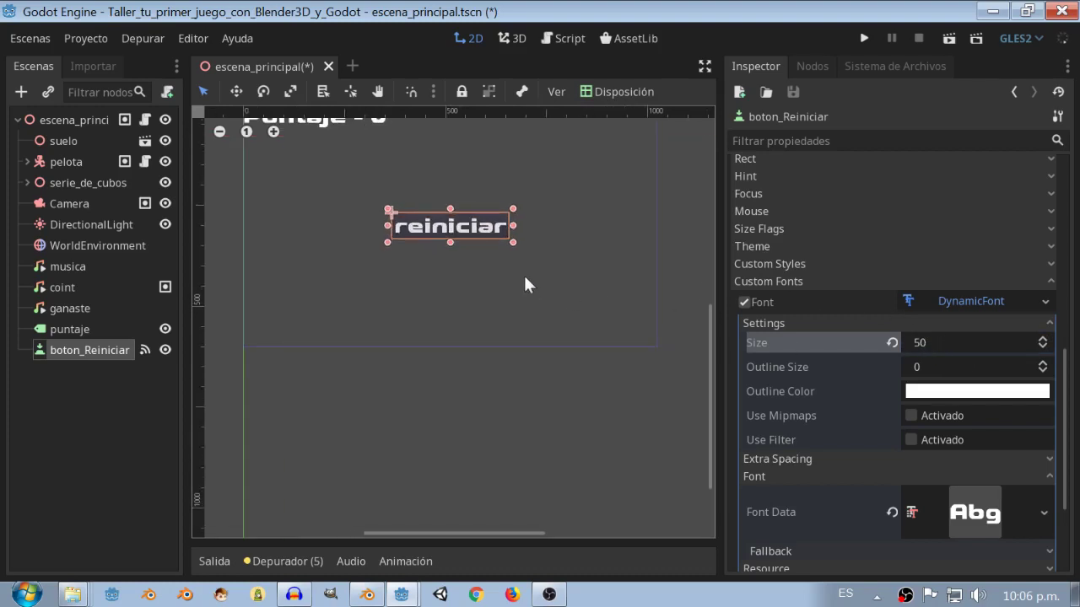
{"action": "left_click", "coordinate": [951, 339]}
{"action": "type", "text": "80"}
{"action": "key", "text": "Return"}
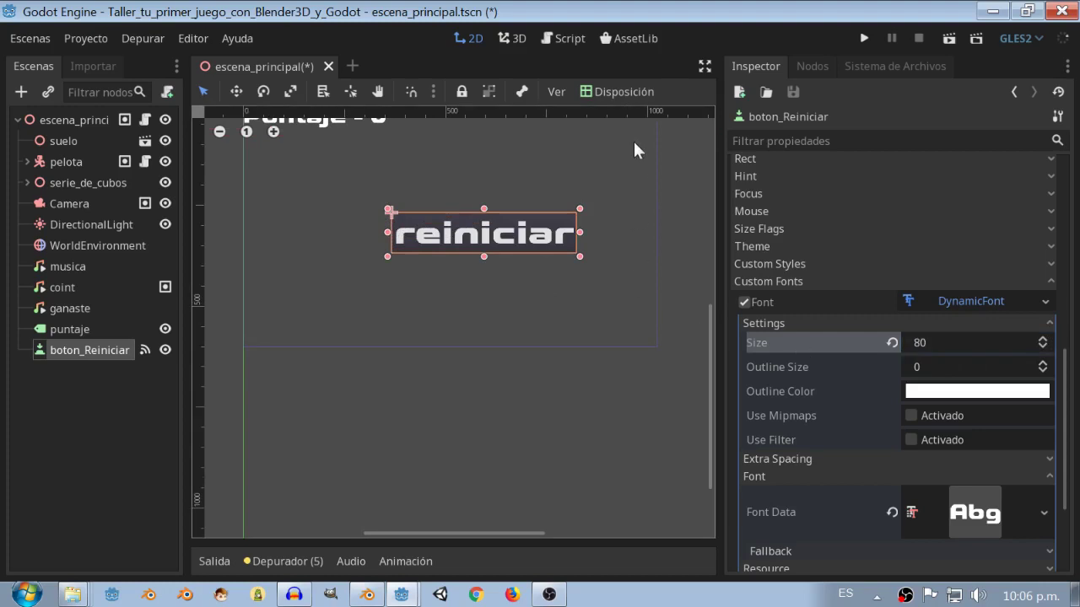
{"action": "left_click", "coordinate": [600, 93]}
{"action": "left_click", "coordinate": [629, 275]}
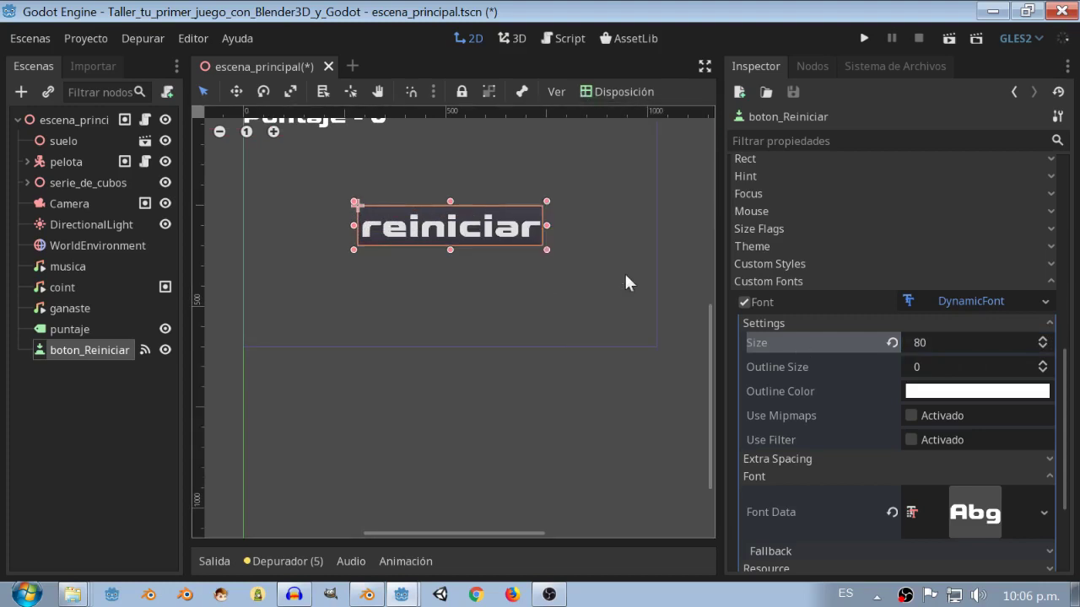
{"action": "left_click", "coordinate": [937, 339]}
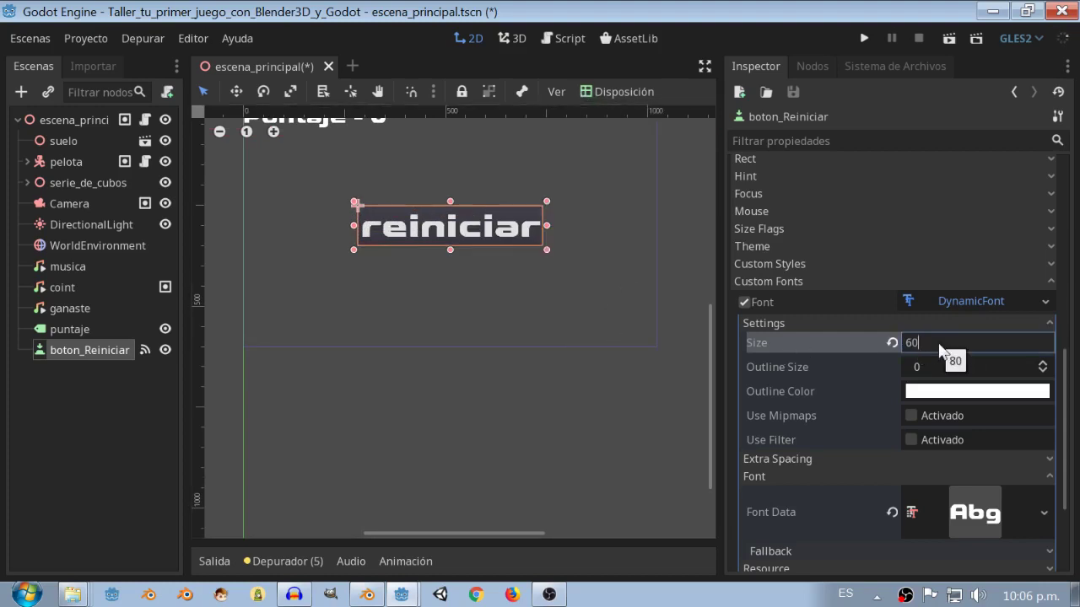
{"action": "type", "text": "60"}
{"action": "key", "text": "Return"}
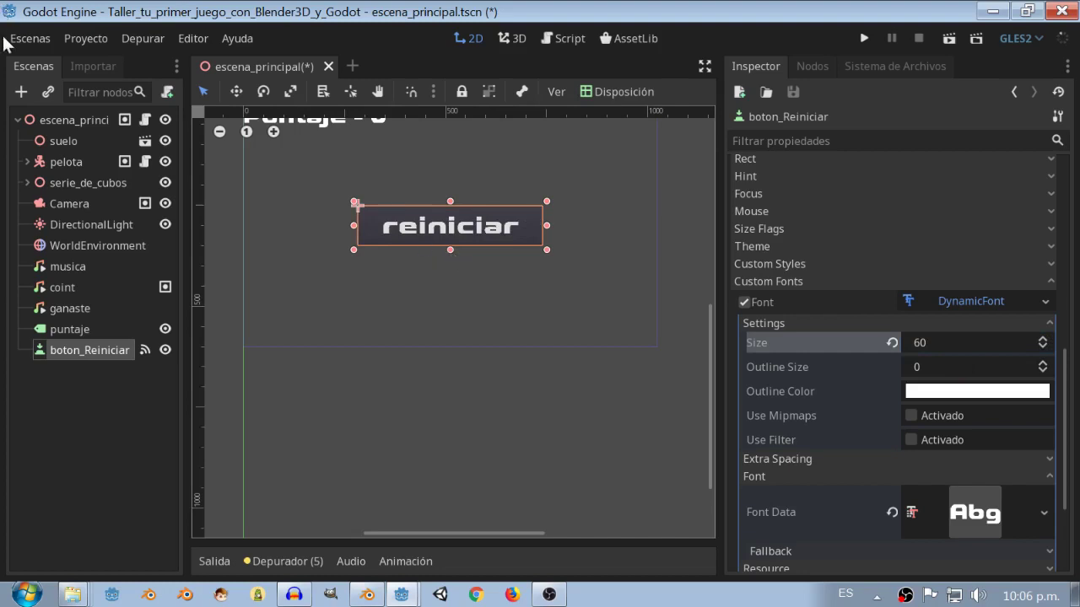
Save all scenes and return to the script, selecting applause lines 20–21
{"action": "left_click", "coordinate": [12, 40]}
{"action": "left_click", "coordinate": [74, 175]}
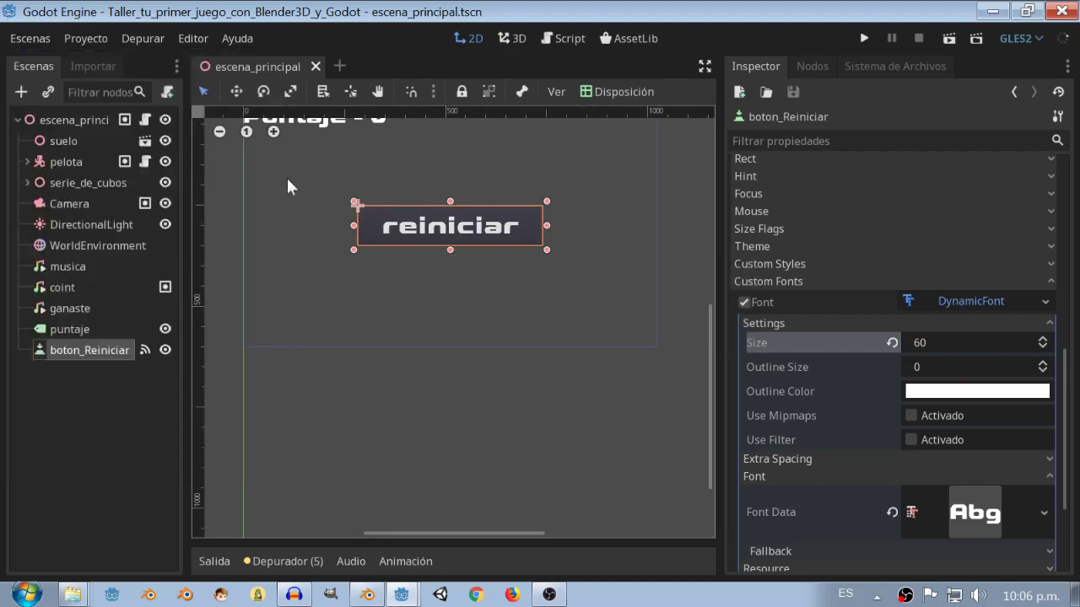
{"action": "left_click", "coordinate": [554, 38]}
{"action": "mouse_move", "coordinate": [780, 401]}
{"action": "left_mouse_down"}
{"action": "mouse_move", "coordinate": [232, 361]}
{"action": "mouse_move", "coordinate": [138, 320]}
{"action": "left_mouse_up"}
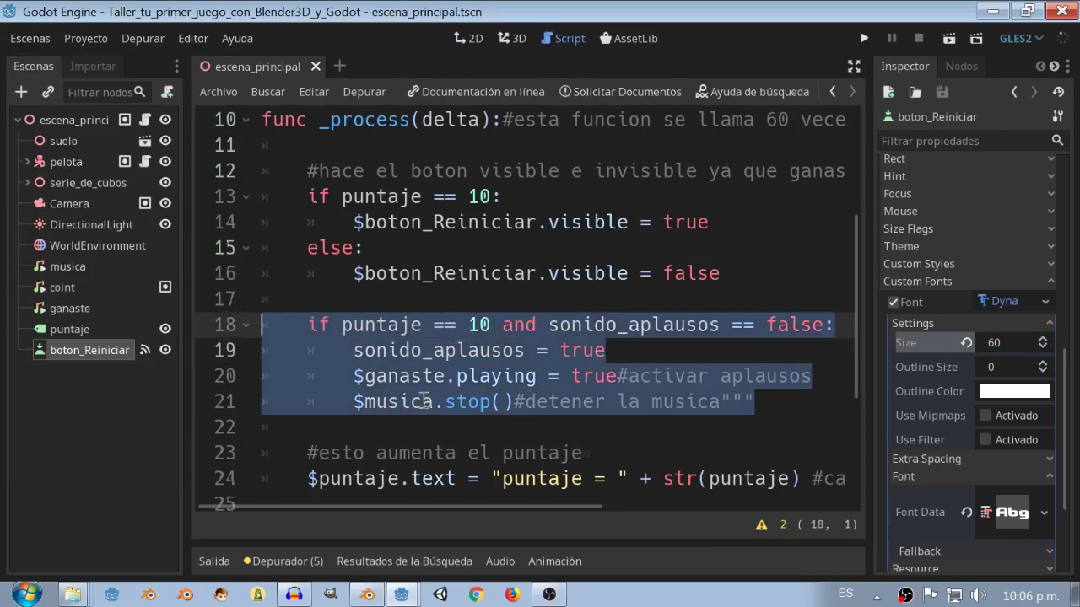
Look over the applause block and sonido_aplausos assignment, then save and run the game
{"action": "left_click", "coordinate": [426, 401]}
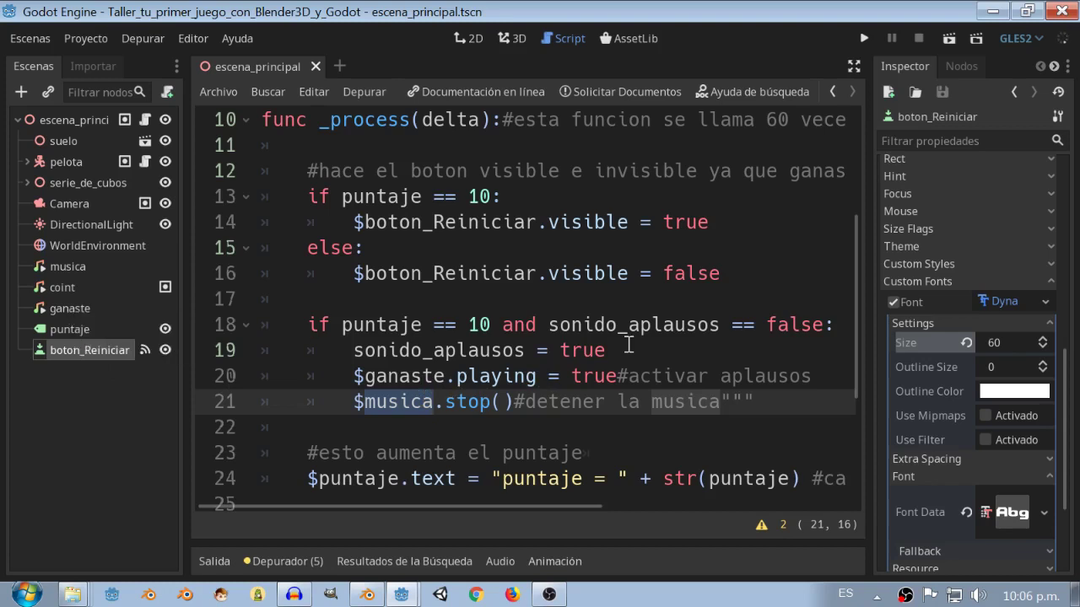
{"action": "left_click_drag", "start_coordinate": [622, 347], "coordinate": [365, 352]}
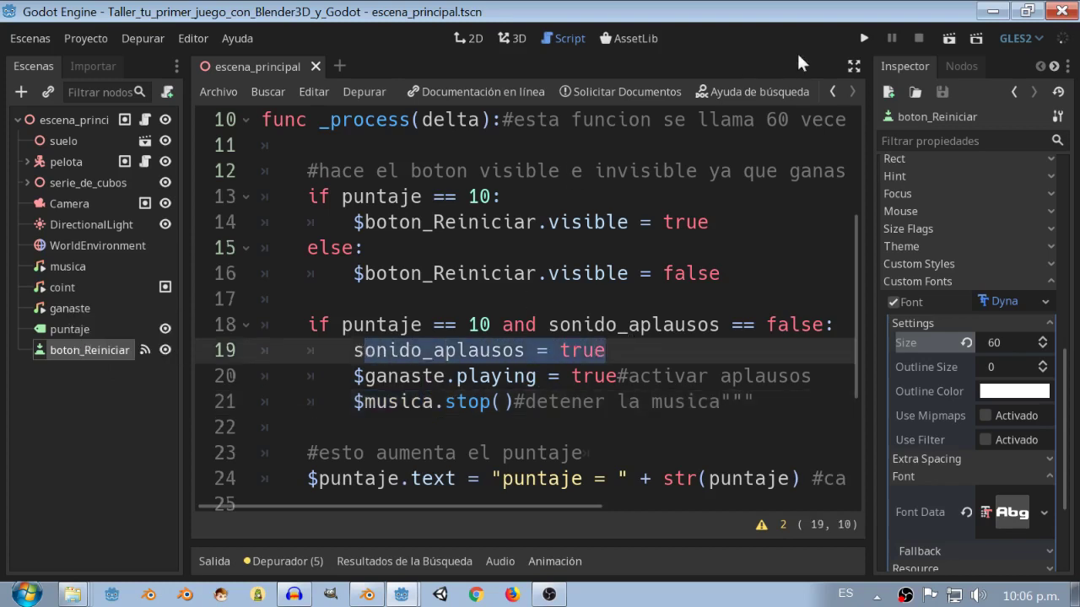
{"action": "left_click", "coordinate": [864, 40]}
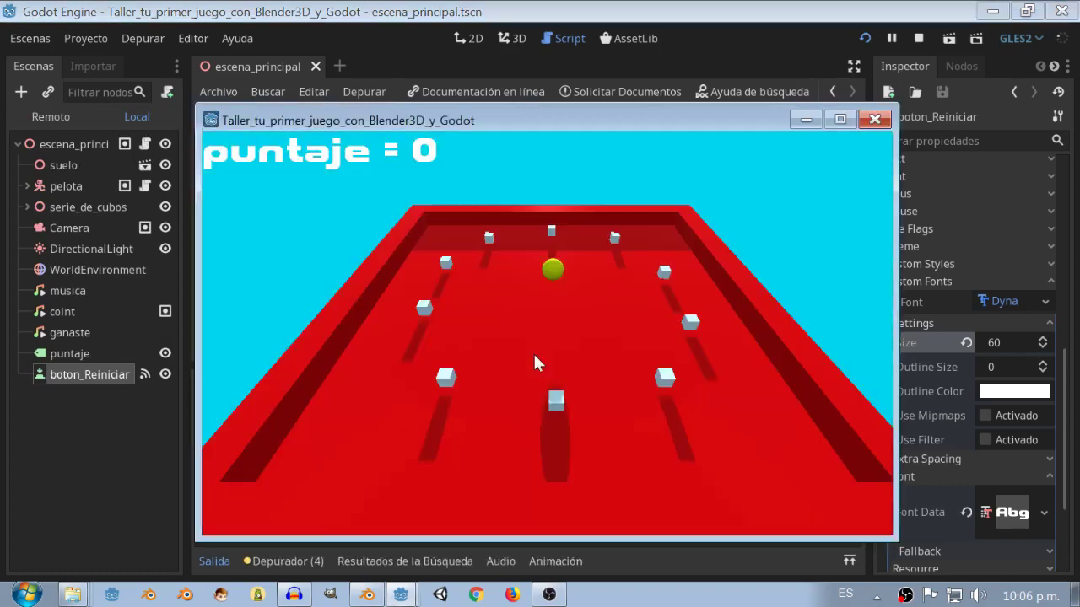
Steer the ball with the Up and Left arrows to collect cubes, then click reiniciar to restart at score 0
{"action": "key", "text": "Up"}
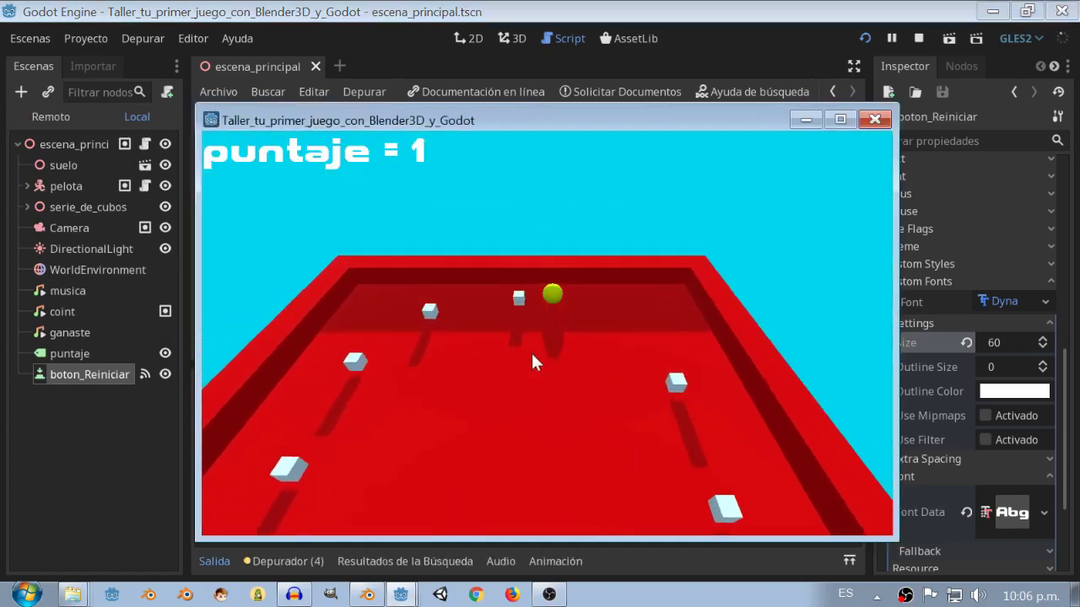
{"action": "key", "text": "Left"}
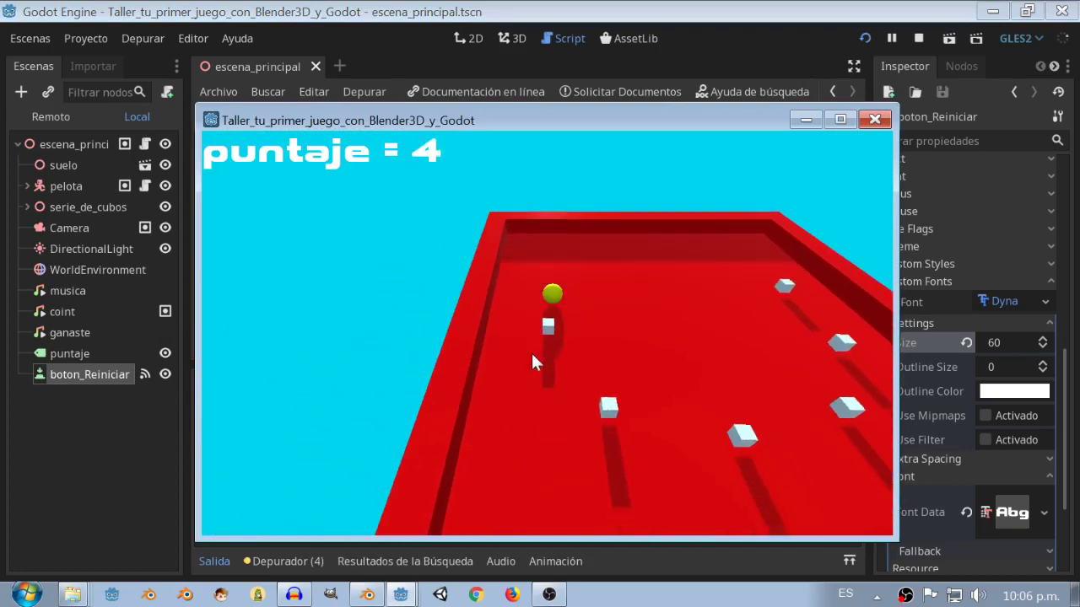
{"action": "key", "text": "Up"}
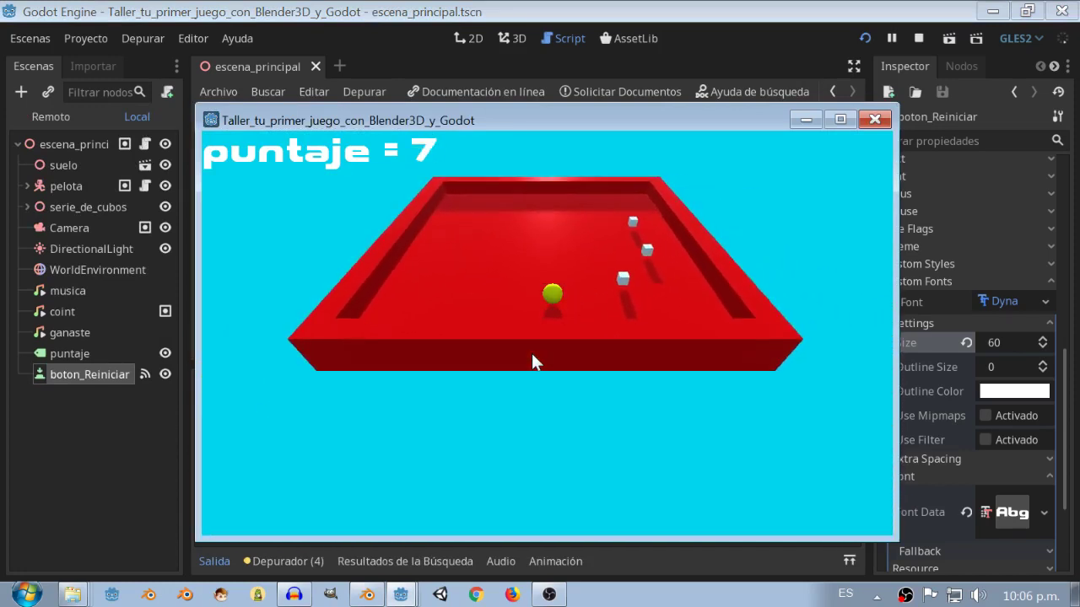
{"action": "key", "text": "Up"}
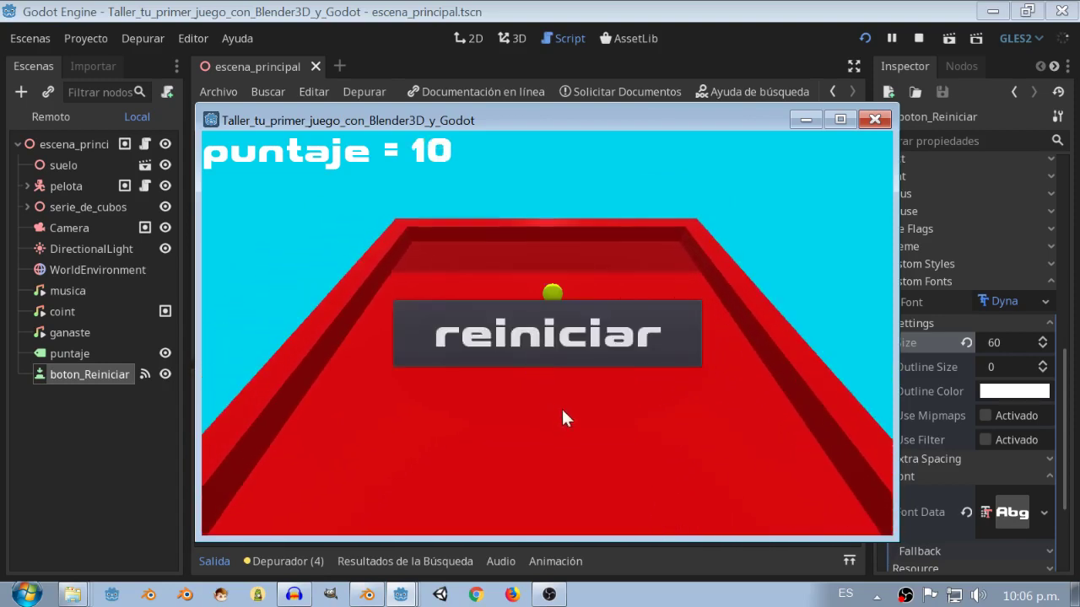
{"action": "left_click", "coordinate": [528, 341]}
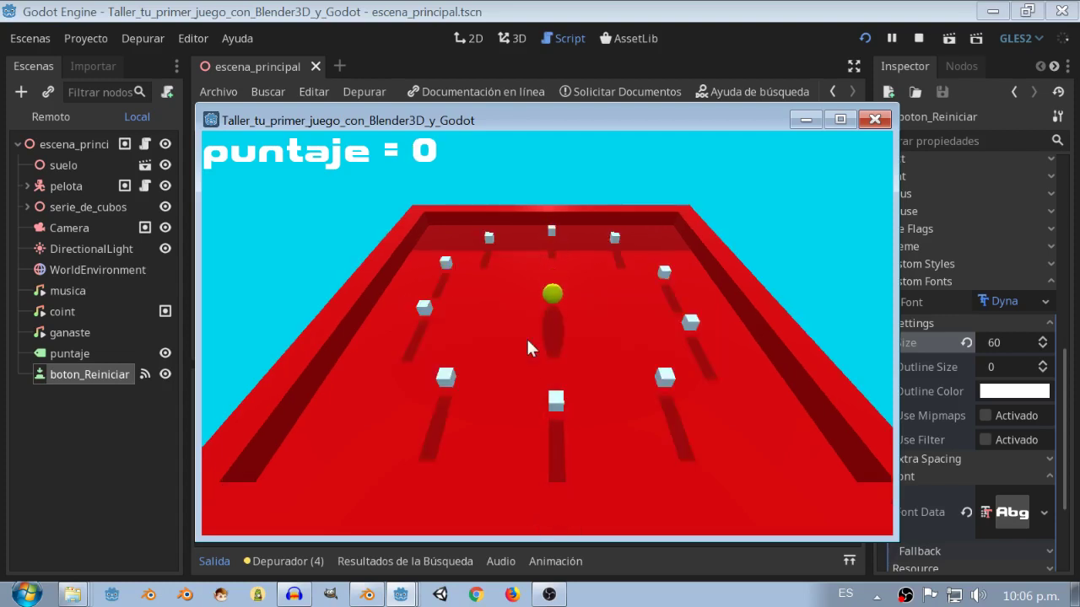